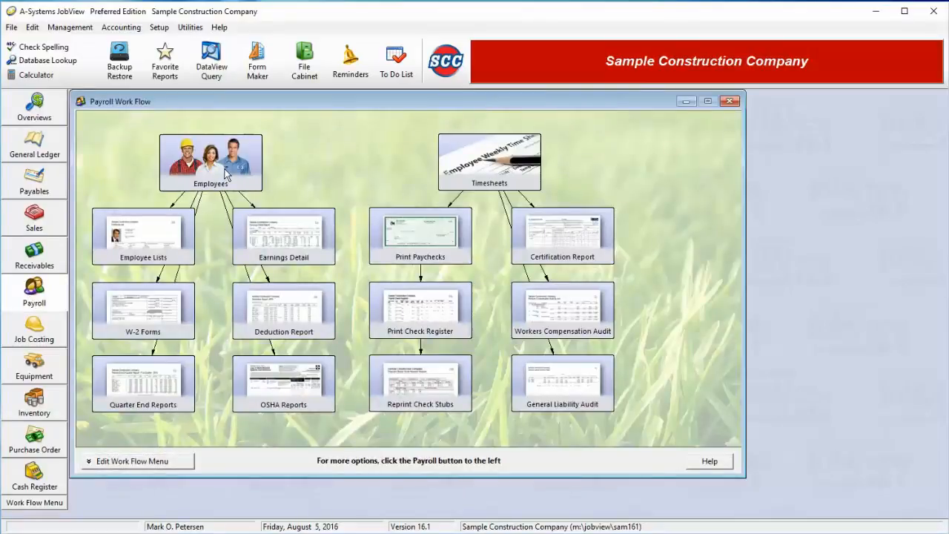
Open the payroll employee list, sort it by employee name and open the first employee's record for editing
{"action": "left_click", "coordinate": [226, 173]}
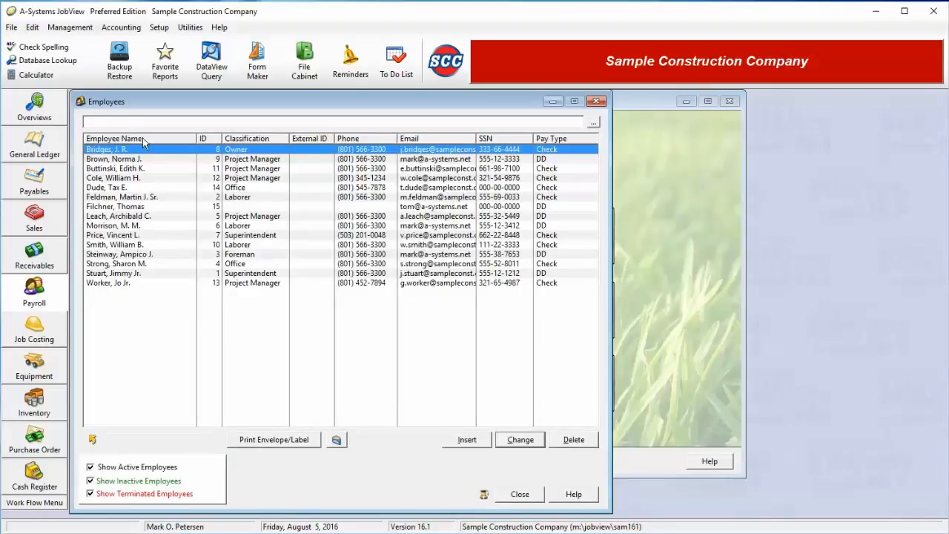
{"action": "left_click", "coordinate": [258, 141]}
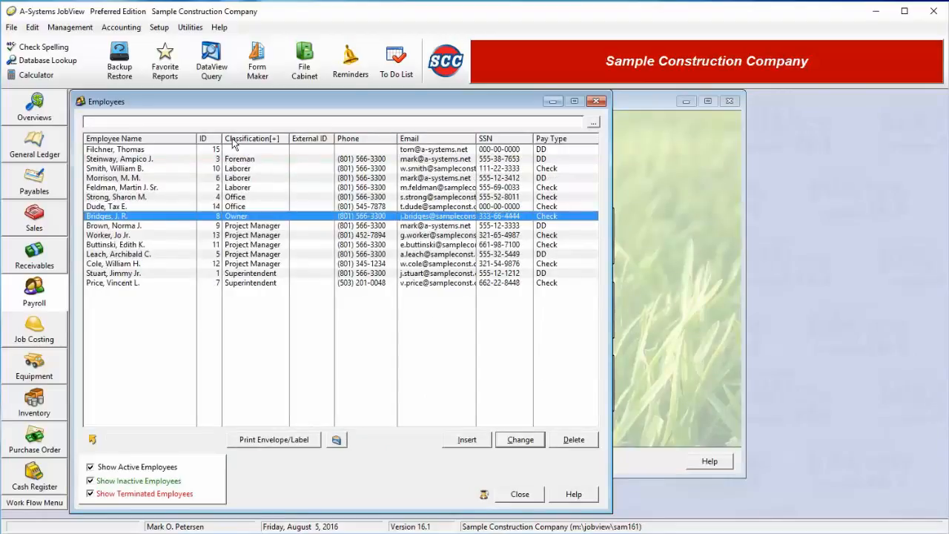
{"action": "left_click", "coordinate": [170, 141]}
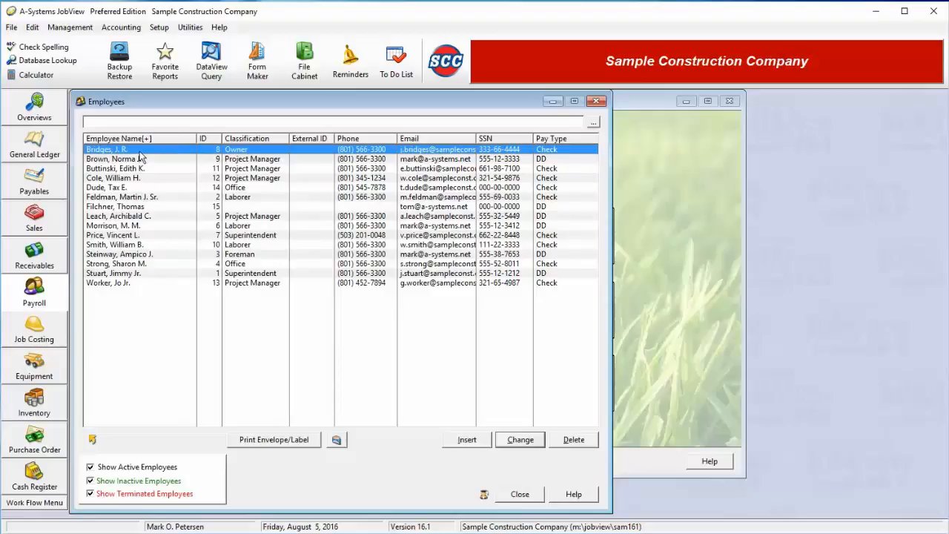
{"action": "left_click", "coordinate": [525, 441]}
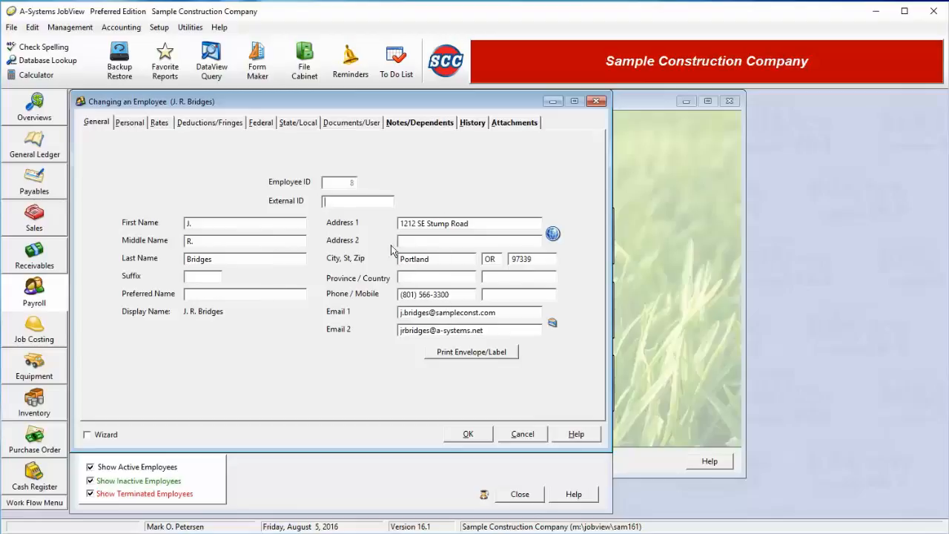
Examine the employee's personal details, including the executive and mailing list options, ethnicity choices and last date worked
{"action": "left_click", "coordinate": [129, 125]}
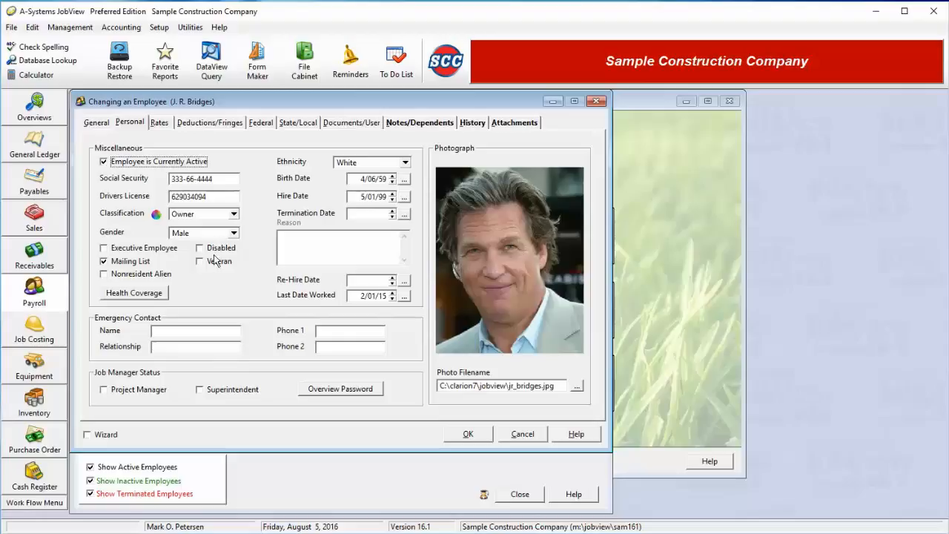
{"action": "left_click", "coordinate": [119, 252]}
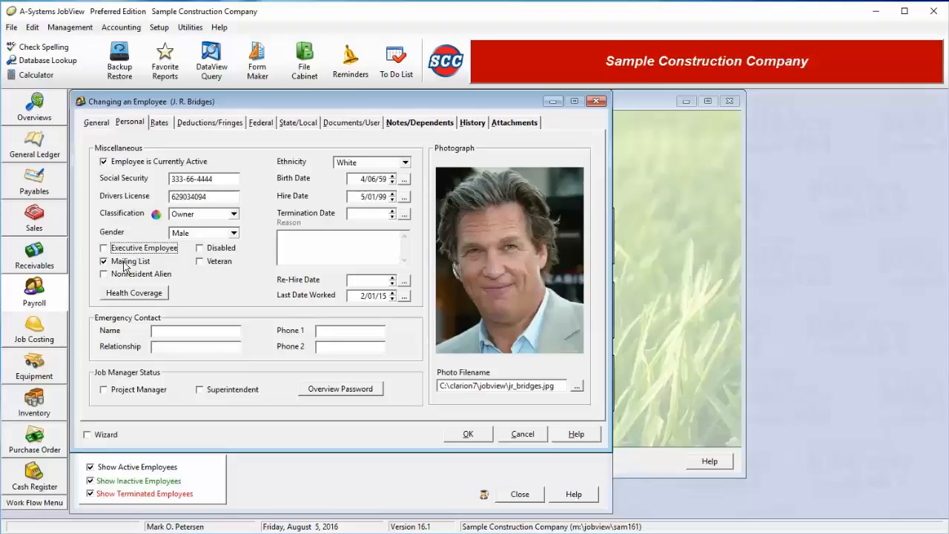
{"action": "left_click", "coordinate": [124, 261]}
{"action": "left_click", "coordinate": [378, 166]}
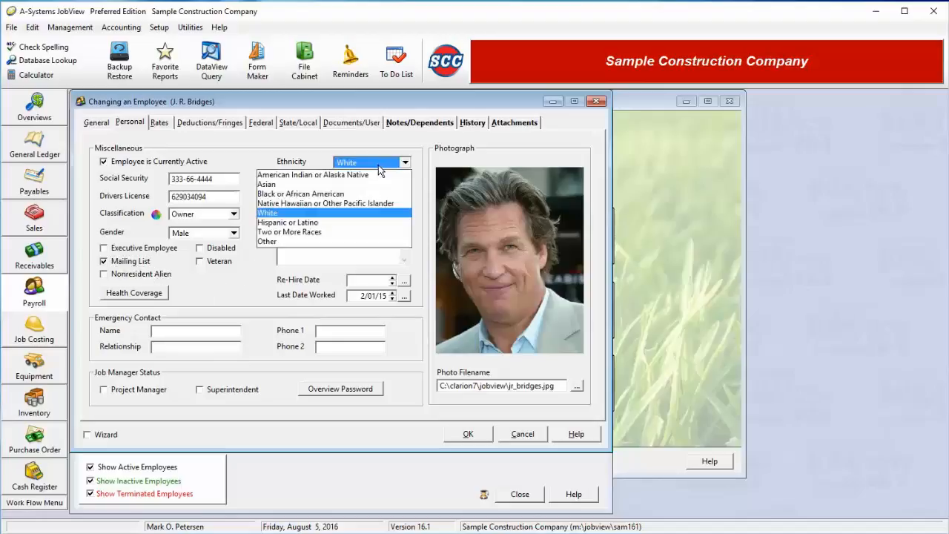
{"action": "left_click", "coordinate": [378, 166]}
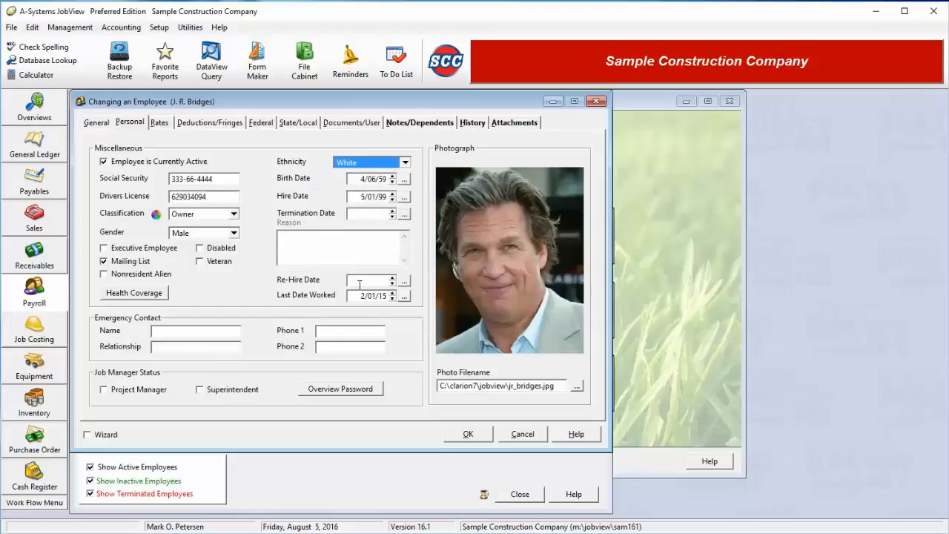
{"action": "left_click_drag", "start_coordinate": [361, 297], "coordinate": [388, 299]}
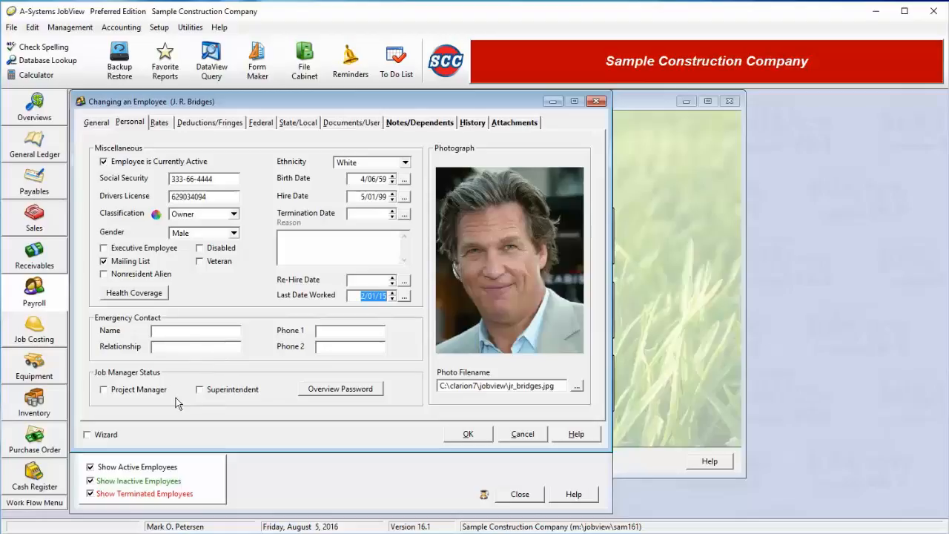
Examine the employee's Project Manager and Superintendent status options and the Overview Password dialog
{"action": "left_click", "coordinate": [139, 392]}
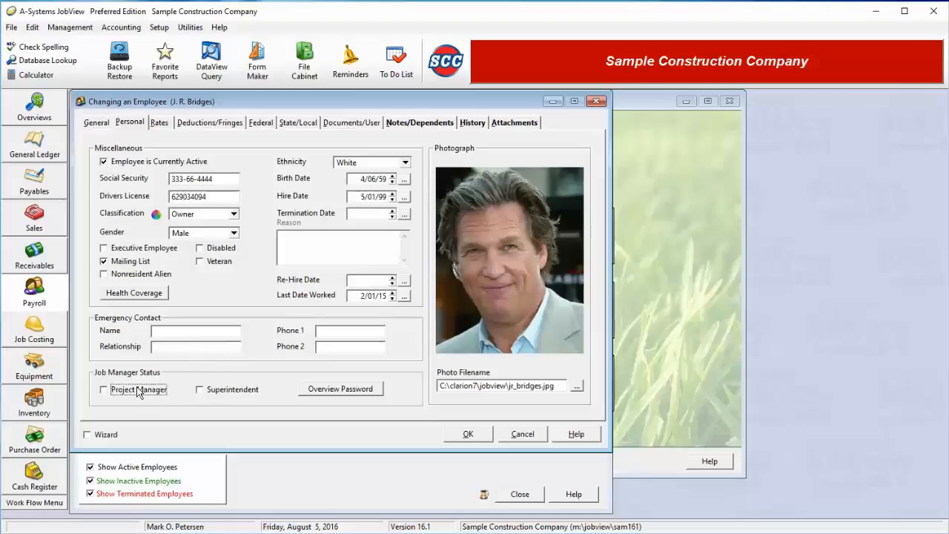
{"action": "left_click", "coordinate": [228, 393]}
{"action": "left_click", "coordinate": [228, 394]}
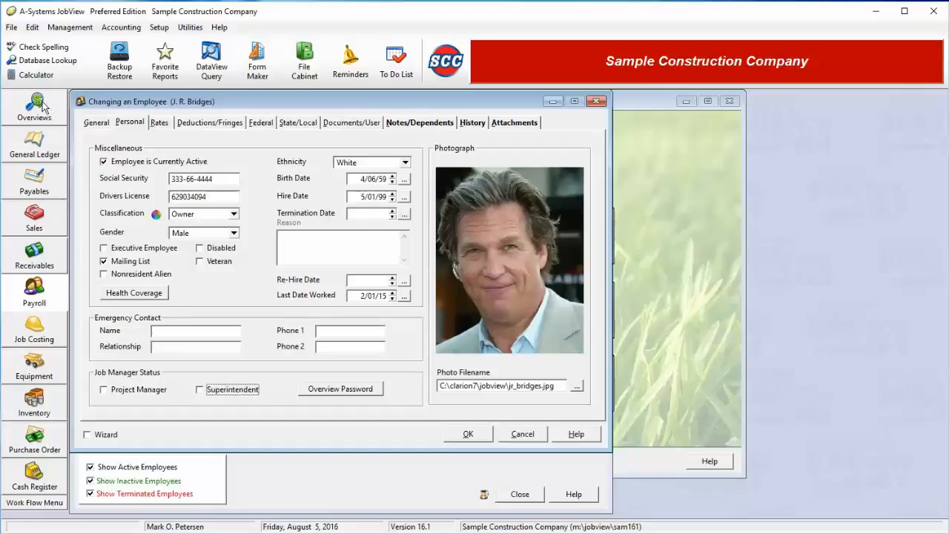
{"action": "left_click", "coordinate": [351, 390]}
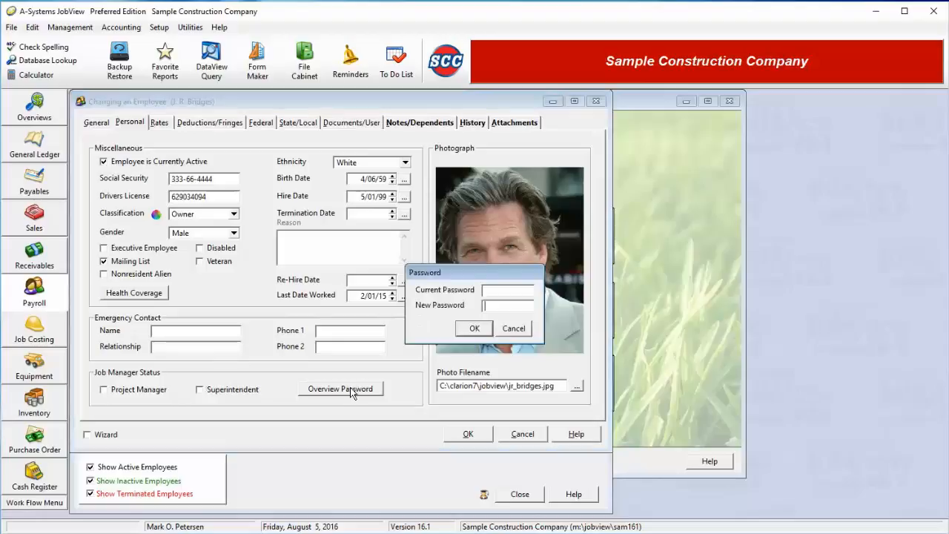
{"action": "left_click", "coordinate": [511, 331]}
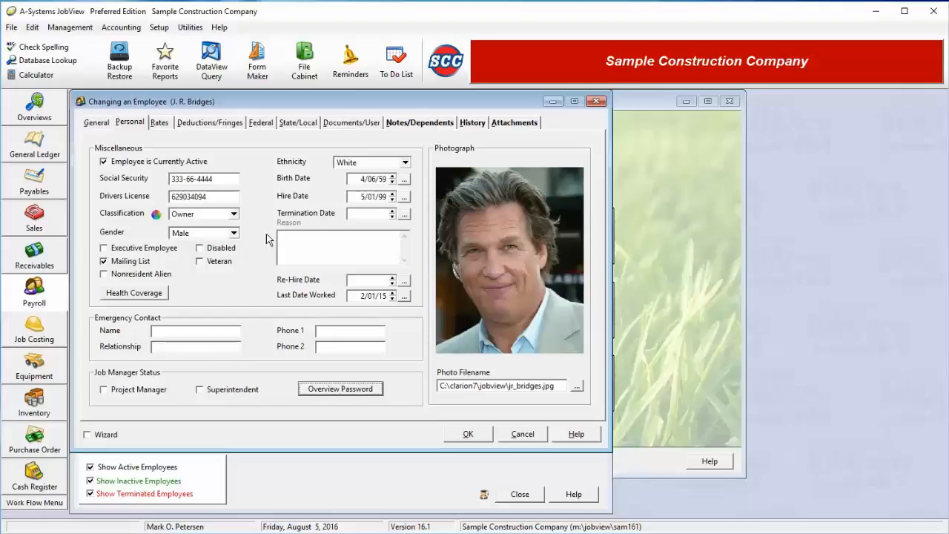
Examine the employee's payroll calculation settings for marital status, withholding and unemployment states, and localities
{"action": "left_click", "coordinate": [159, 125]}
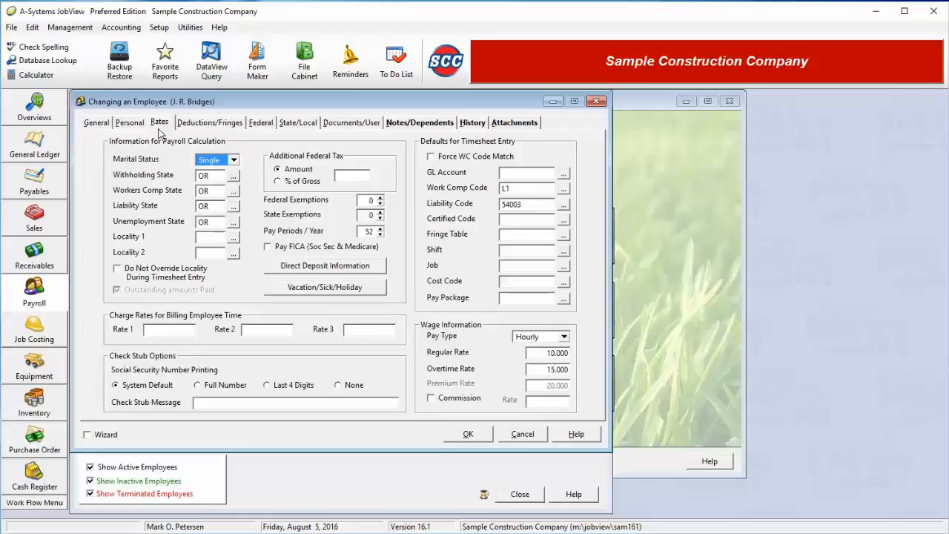
{"action": "left_click", "coordinate": [233, 160]}
{"action": "left_click", "coordinate": [238, 169]}
{"action": "left_click", "coordinate": [214, 176]}
{"action": "left_click", "coordinate": [219, 224]}
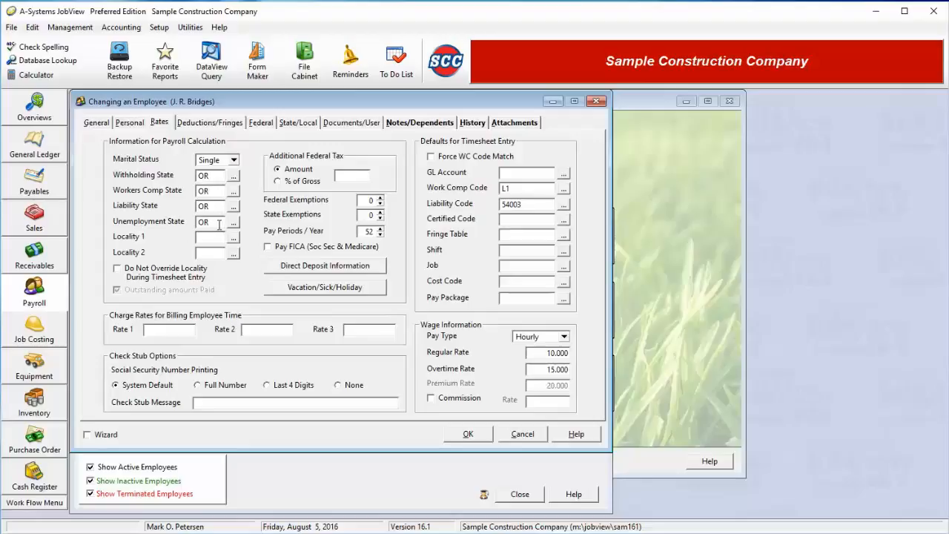
{"action": "left_click", "coordinate": [217, 236]}
{"action": "left_click", "coordinate": [222, 251]}
{"action": "left_click", "coordinate": [150, 275]}
Examine the Additional Federal Tax options, Amount and % of Gross, and the Pay FICA setting
{"action": "left_click", "coordinate": [360, 175]}
{"action": "left_click", "coordinate": [304, 183]}
{"action": "left_click", "coordinate": [301, 171]}
{"action": "left_click", "coordinate": [369, 175]}
{"action": "left_click", "coordinate": [344, 250]}
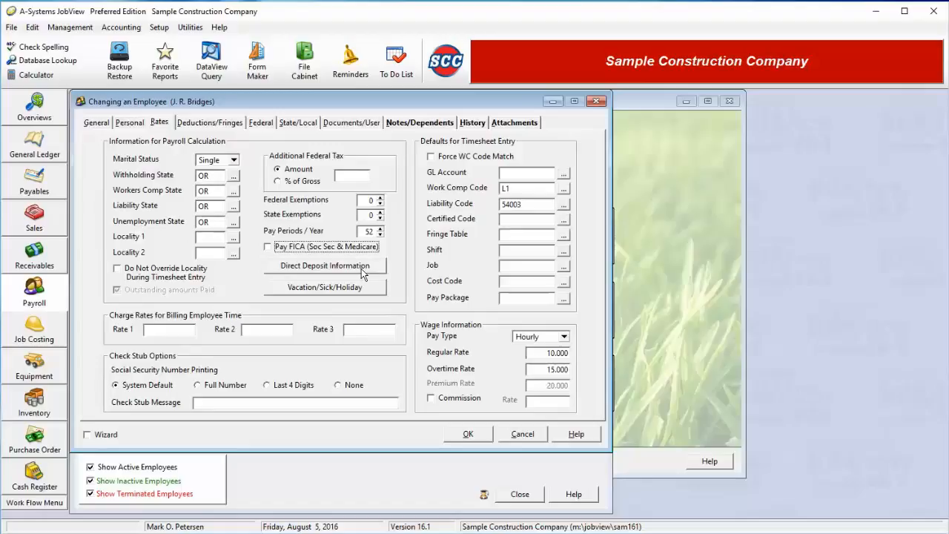
Enable direct deposit for this employee and turn off Pre-Notification
{"action": "left_click", "coordinate": [362, 272]}
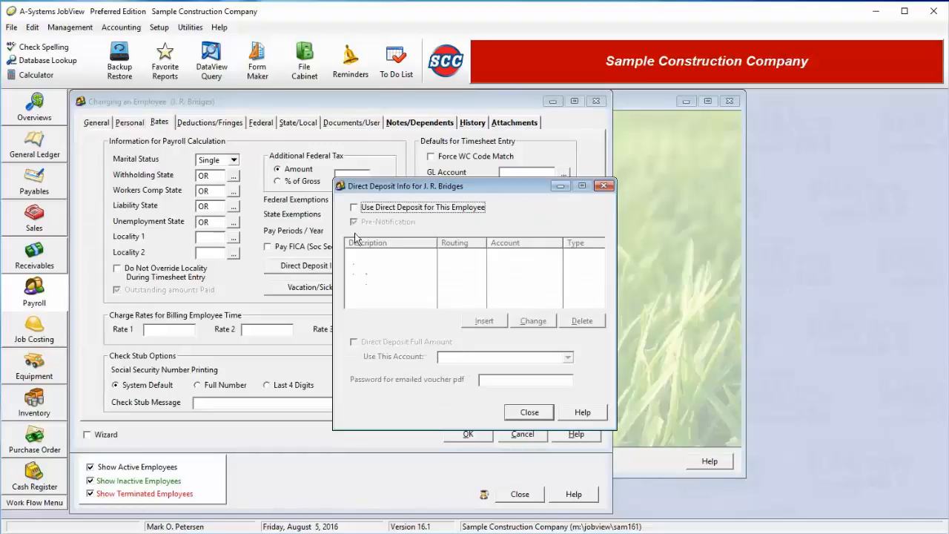
{"action": "left_click", "coordinate": [378, 210]}
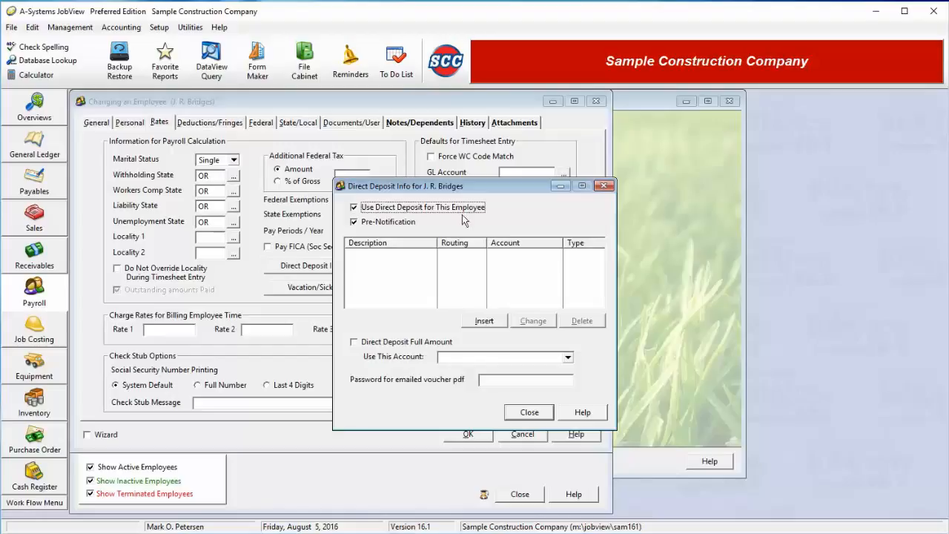
{"action": "left_click", "coordinate": [373, 224]}
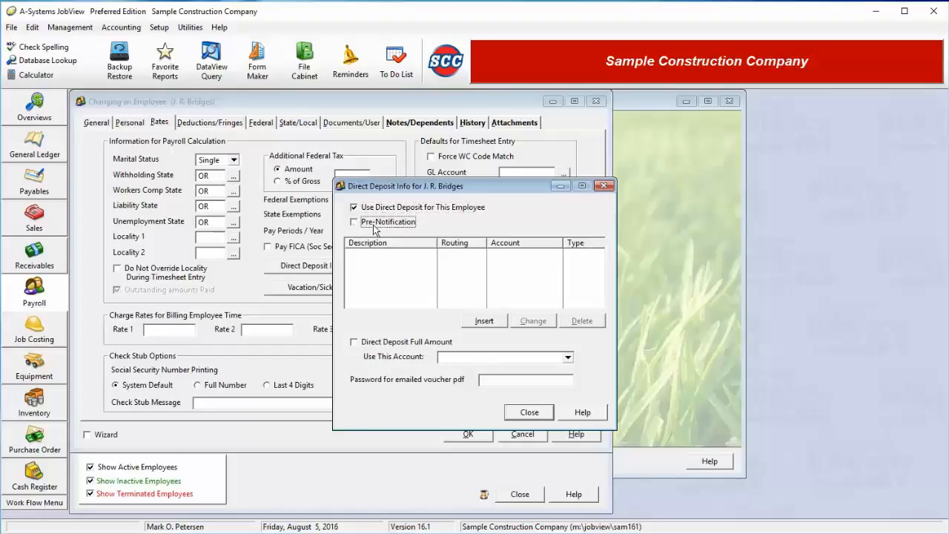
Add a National Bank checking account for direct deposit, entering its ABA routing number and account number
{"action": "left_click", "coordinate": [483, 322]}
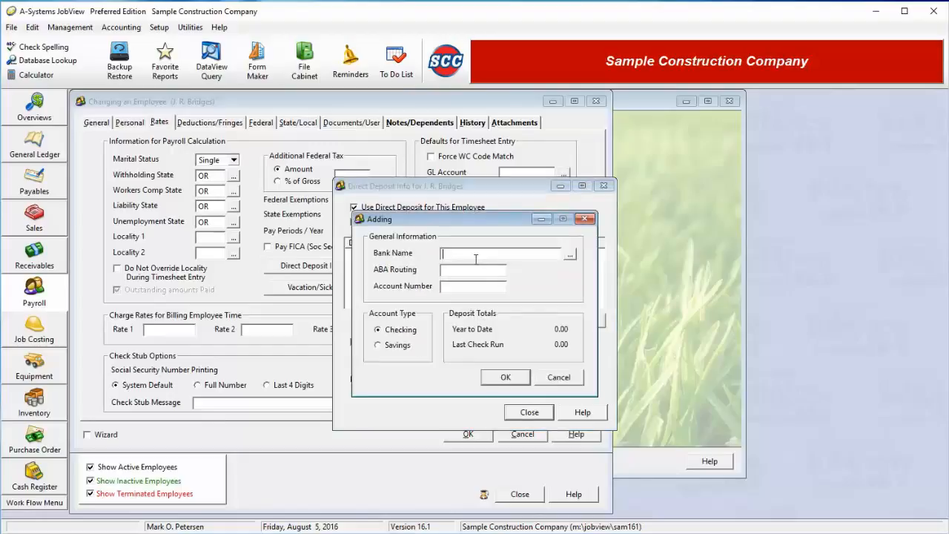
{"action": "type", "text": "National Bank"}
{"action": "key", "text": "Tab"}
{"action": "type", "text": "123456780"}
{"action": "key", "text": "Tab"}
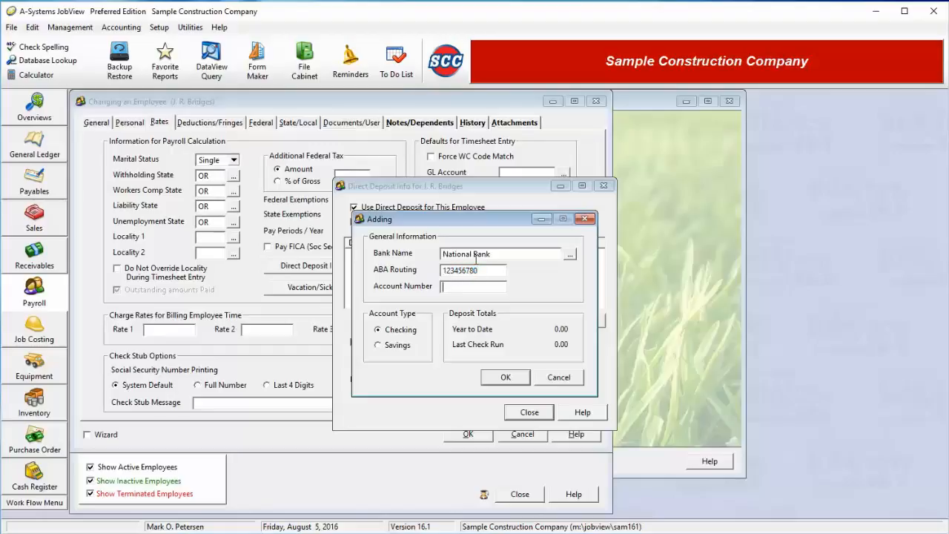
{"action": "type", "text": "382738"}
{"action": "left_click", "coordinate": [501, 377]}
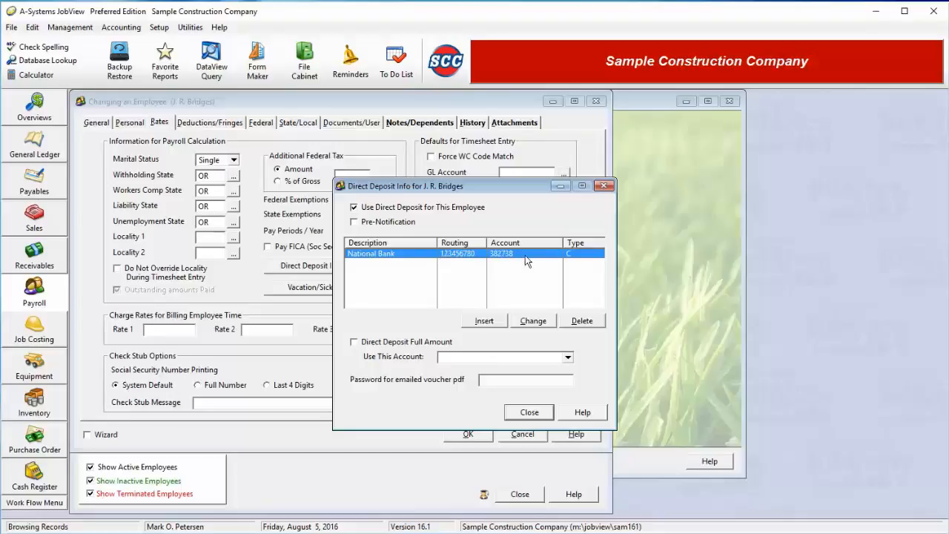
Direct deposit the full pay amount into the National Bank account and close the direct deposit settings
{"action": "left_click", "coordinate": [399, 348]}
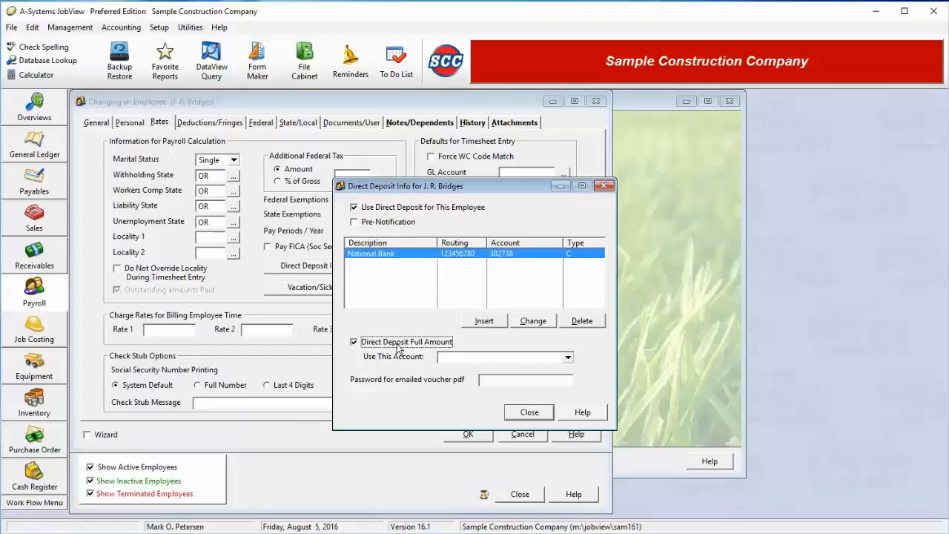
{"action": "left_click", "coordinate": [499, 356]}
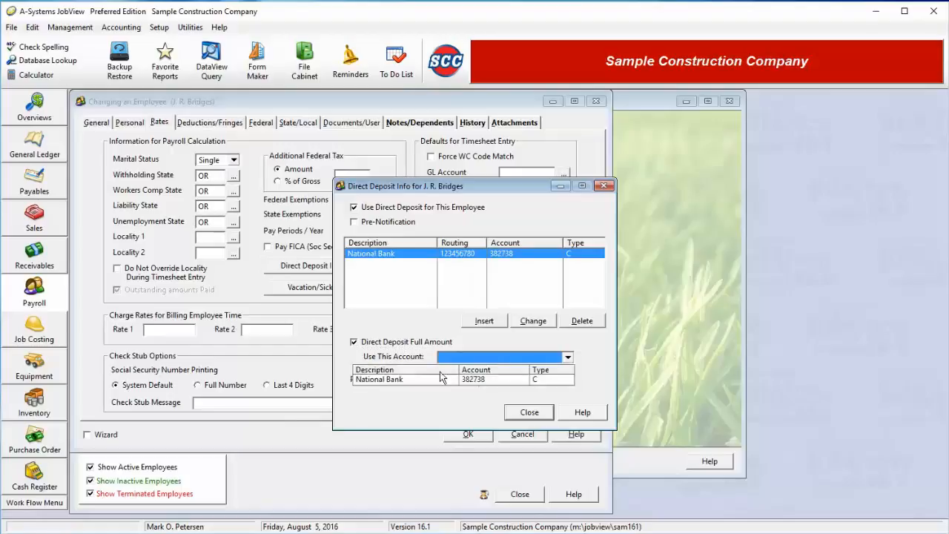
{"action": "left_click", "coordinate": [502, 380]}
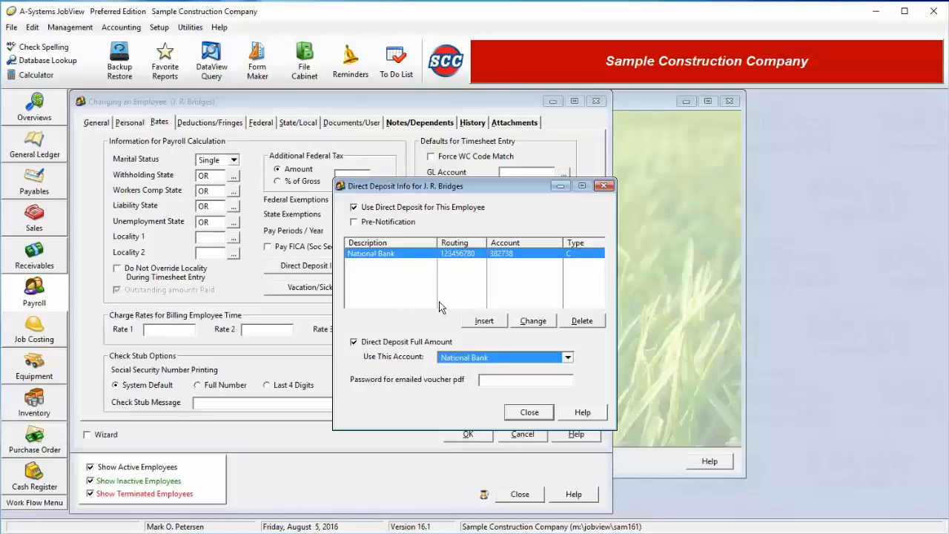
{"action": "left_click", "coordinate": [531, 414]}
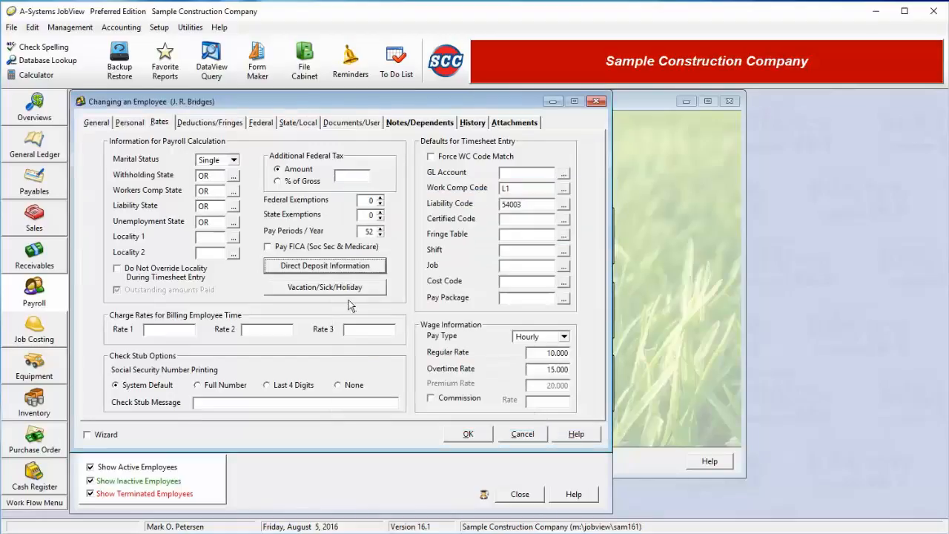
Set the employee's vacation accrual to be tracked in hours, accruing 80 hours every 1 Year
{"action": "left_click", "coordinate": [342, 292]}
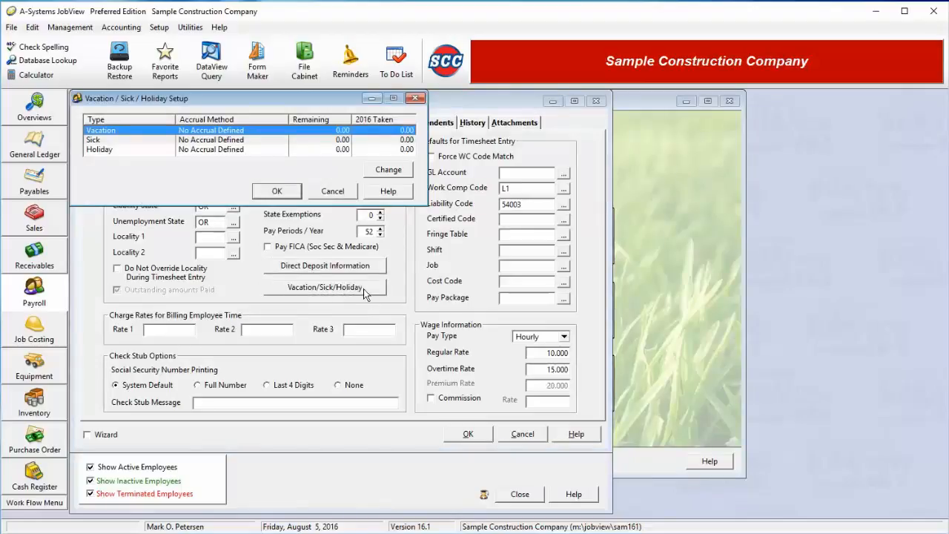
{"action": "left_click", "coordinate": [279, 196]}
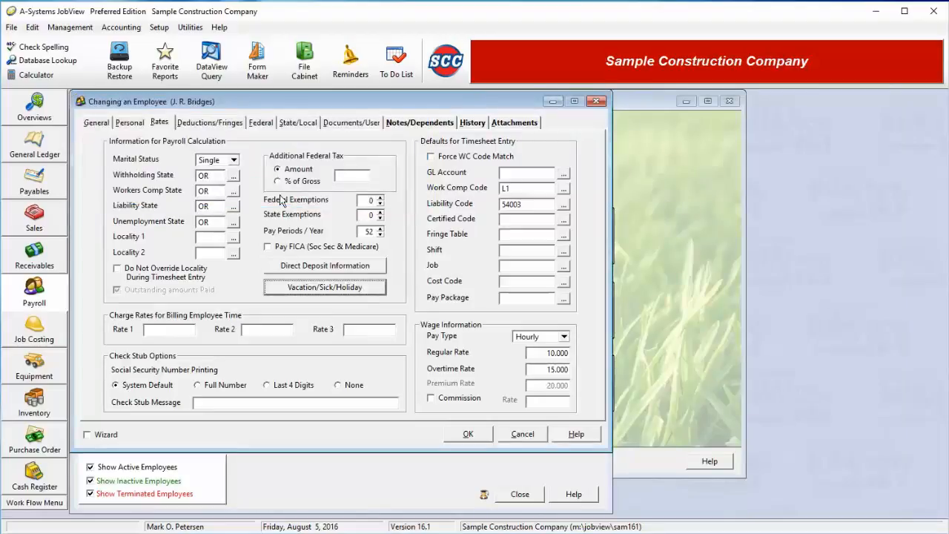
{"action": "left_click", "coordinate": [315, 286]}
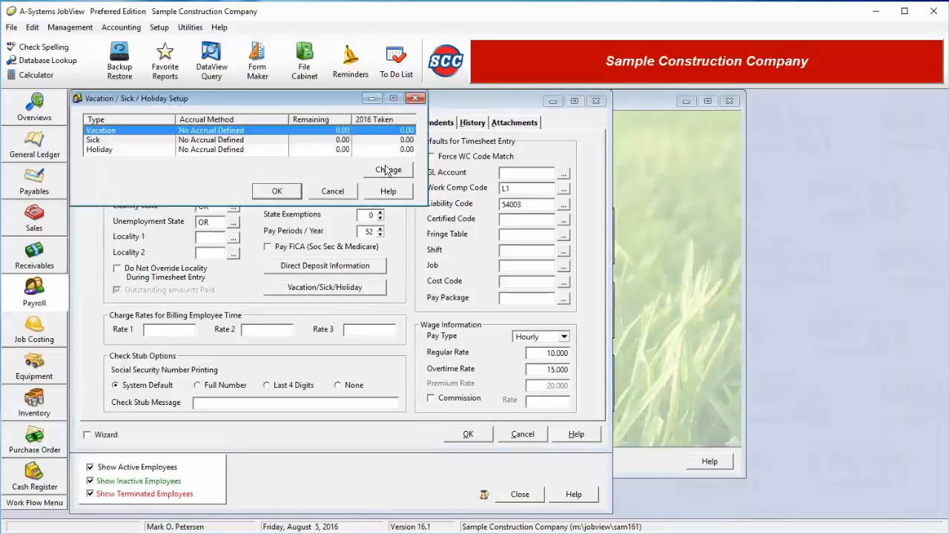
{"action": "left_click", "coordinate": [385, 170]}
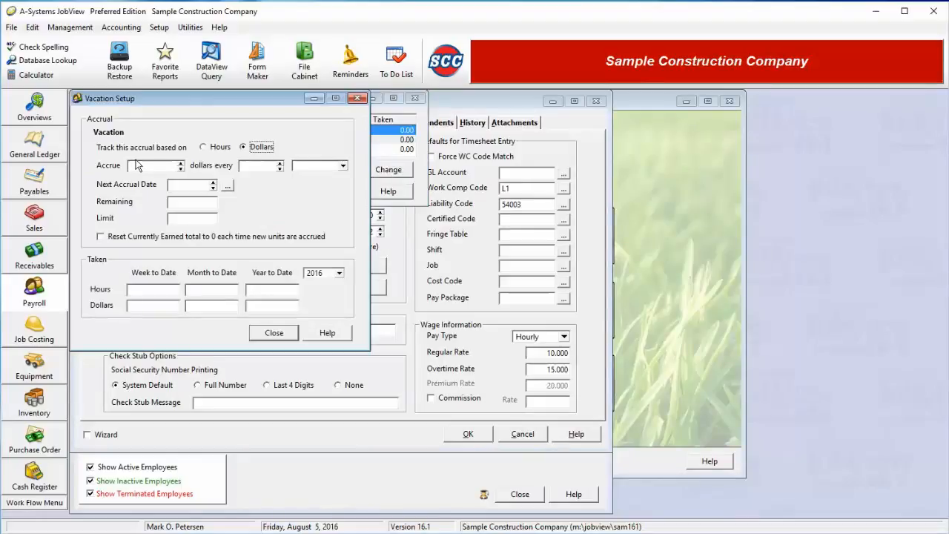
{"action": "left_click", "coordinate": [218, 147]}
{"action": "left_click", "coordinate": [158, 166]}
{"action": "type", "text": "80"}
{"action": "left_click", "coordinate": [267, 165]}
{"action": "type", "text": "1"}
{"action": "left_click", "coordinate": [342, 166]}
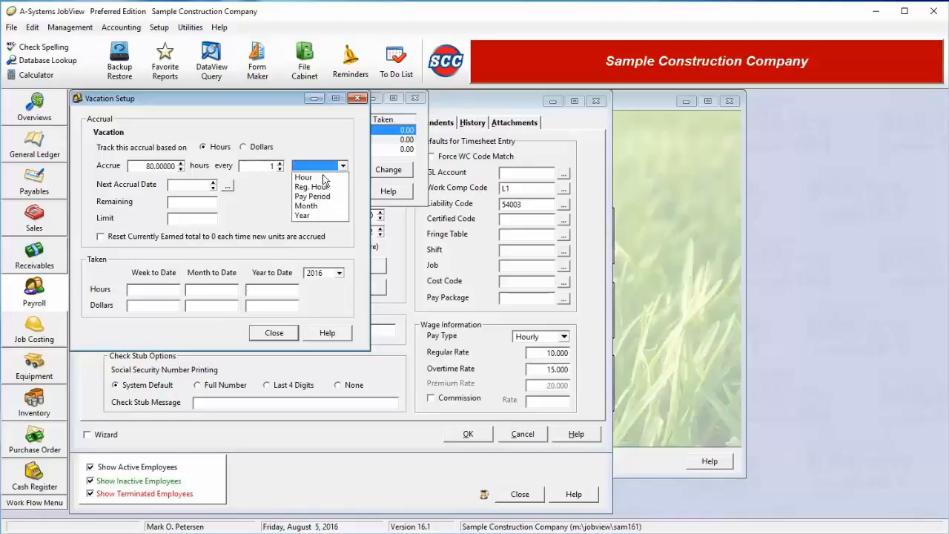
{"action": "left_click", "coordinate": [317, 216]}
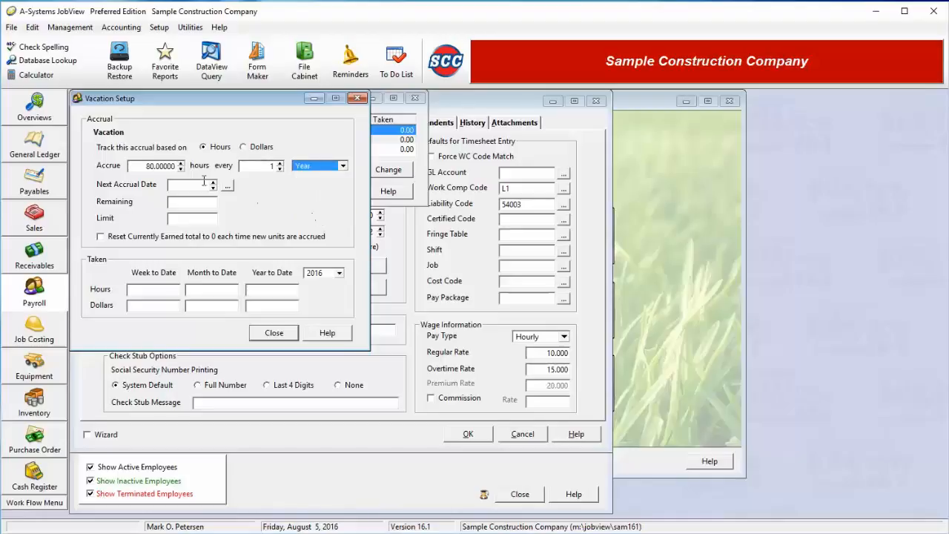
Set the vacation's next accrual date to October 1, 2016
{"action": "left_click", "coordinate": [228, 186]}
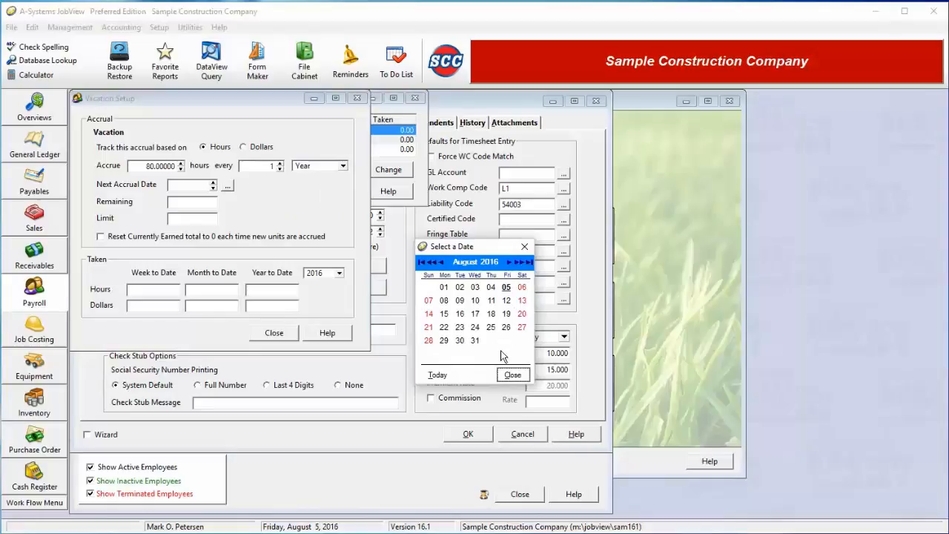
{"action": "double_click", "coordinate": [526, 263]}
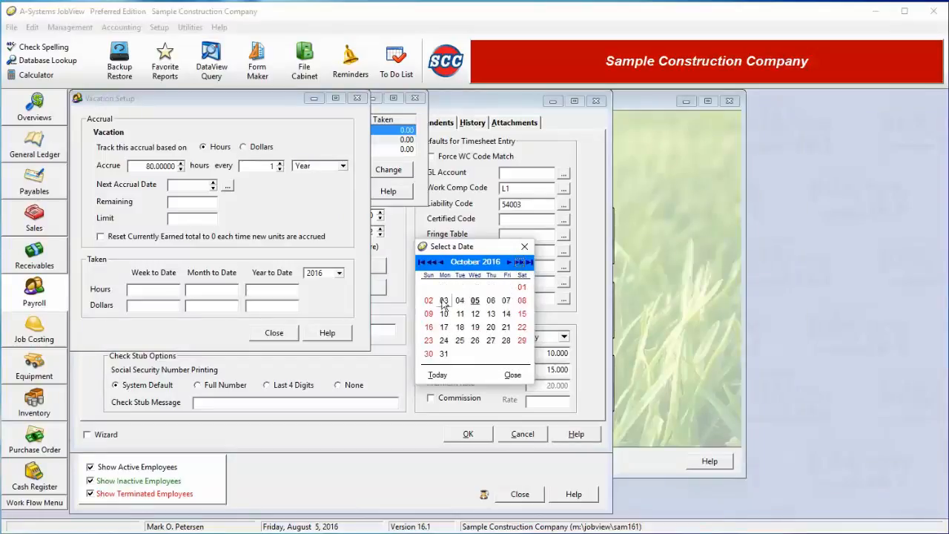
{"action": "left_click", "coordinate": [522, 287]}
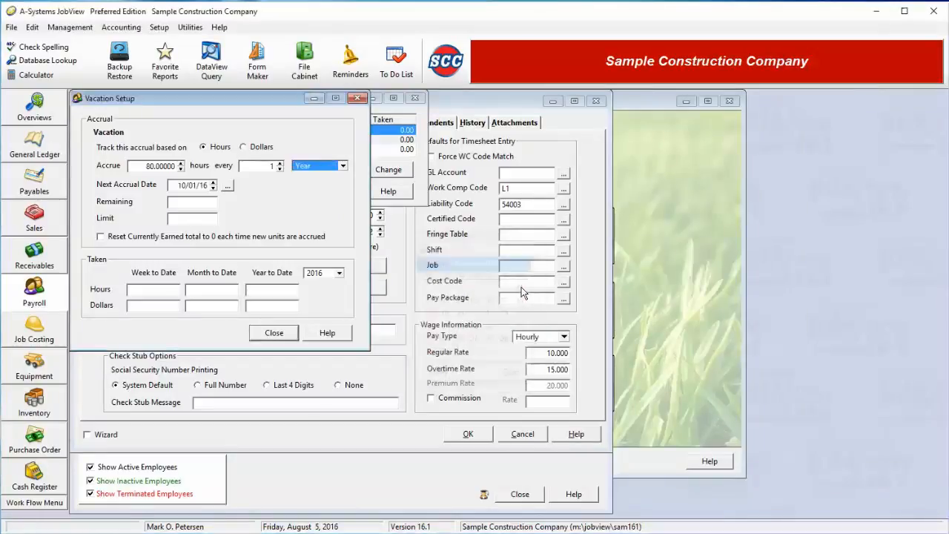
Set the employee's remaining vacation to 12 hours
{"action": "left_click", "coordinate": [210, 202]}
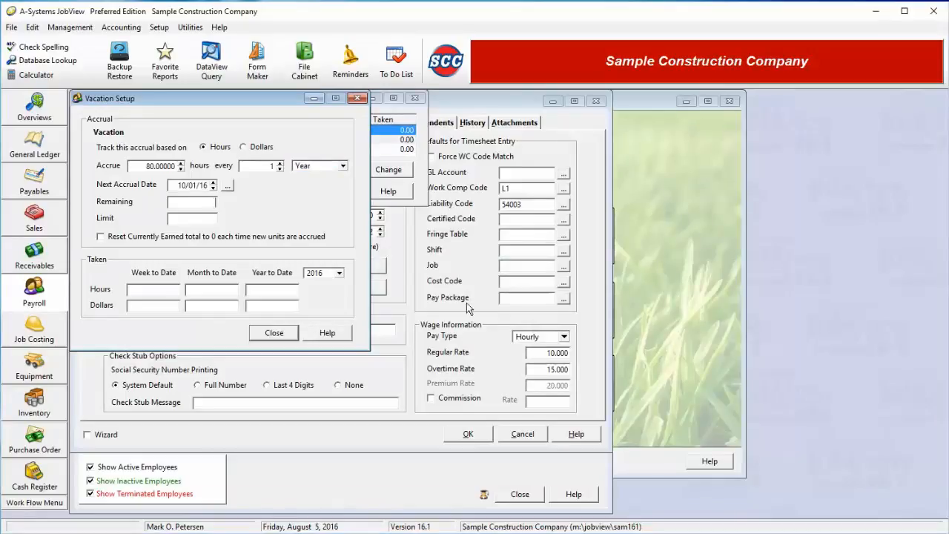
{"action": "type", "text": "12"}
Try the option that resets the currently earned vacation total to 0 at each accrual, and turn it off again
{"action": "left_click", "coordinate": [122, 243]}
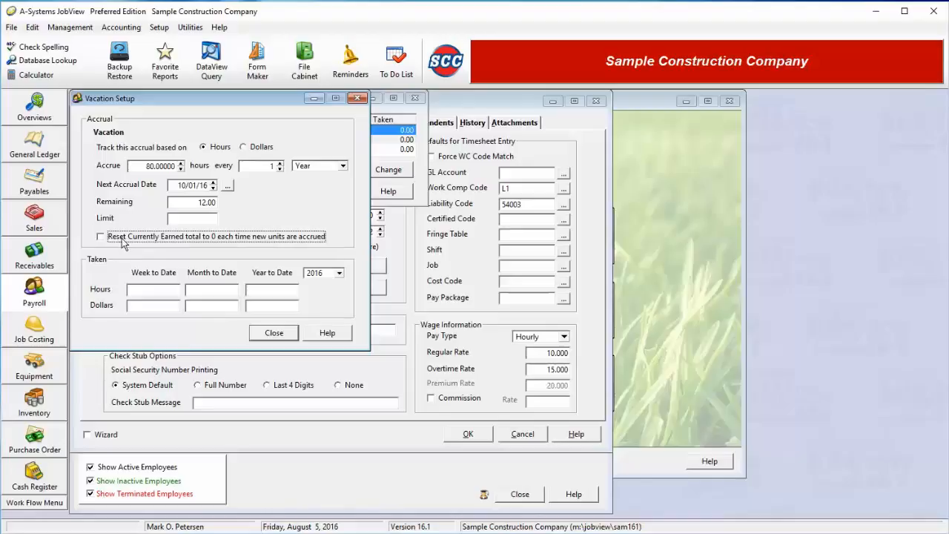
{"action": "left_click", "coordinate": [123, 240]}
{"action": "left_click", "coordinate": [192, 205]}
{"action": "left_click_drag", "start_coordinate": [191, 205], "coordinate": [227, 206]}
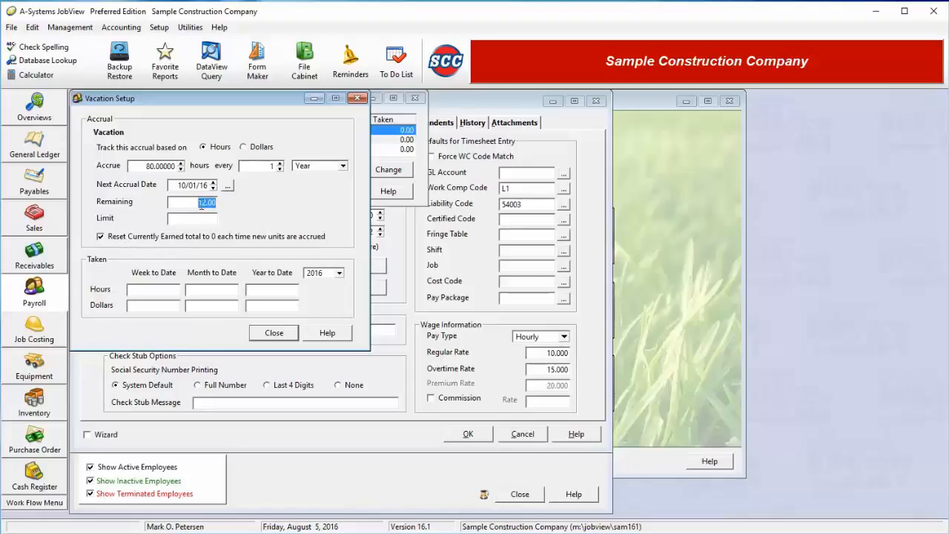
{"action": "left_click", "coordinate": [148, 237]}
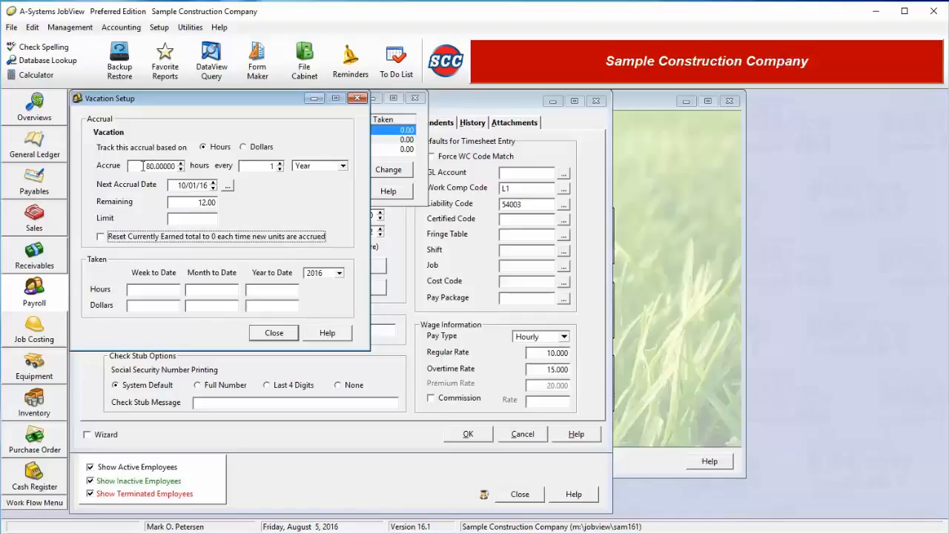
Set the vacation to accrue 0.0358 hours every Hour
{"action": "left_click_drag", "start_coordinate": [143, 165], "coordinate": [224, 165]}
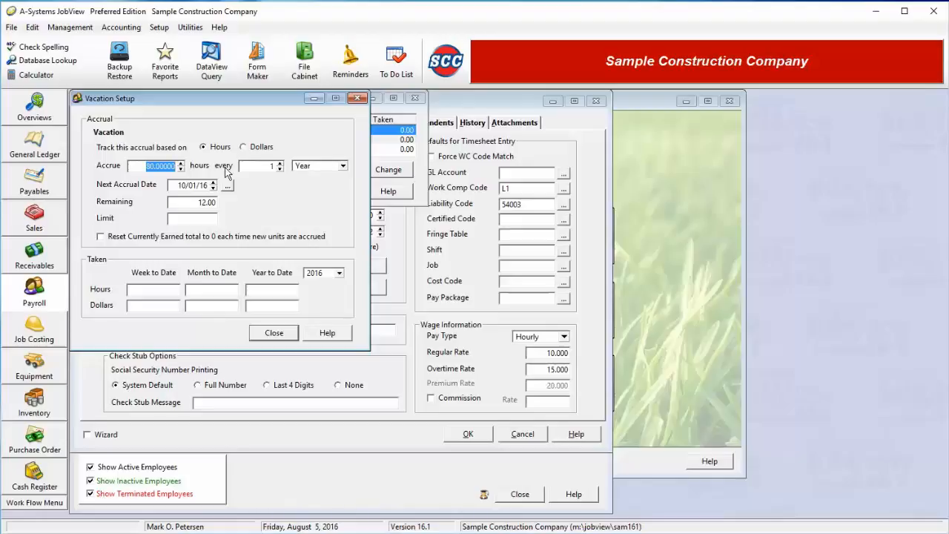
{"action": "key", "text": "BackSpace"}
{"action": "type", "text": ".0358"}
{"action": "left_click", "coordinate": [273, 167]}
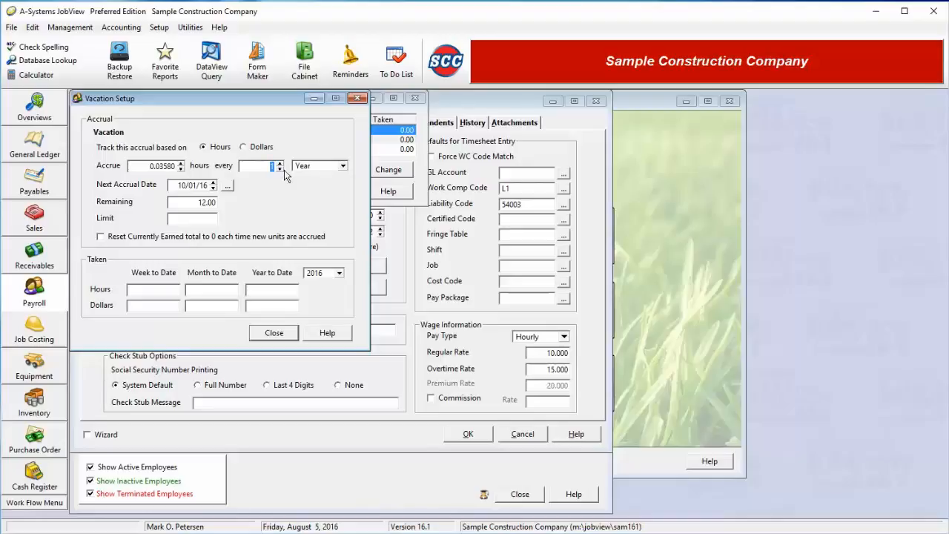
{"action": "left_click", "coordinate": [322, 167]}
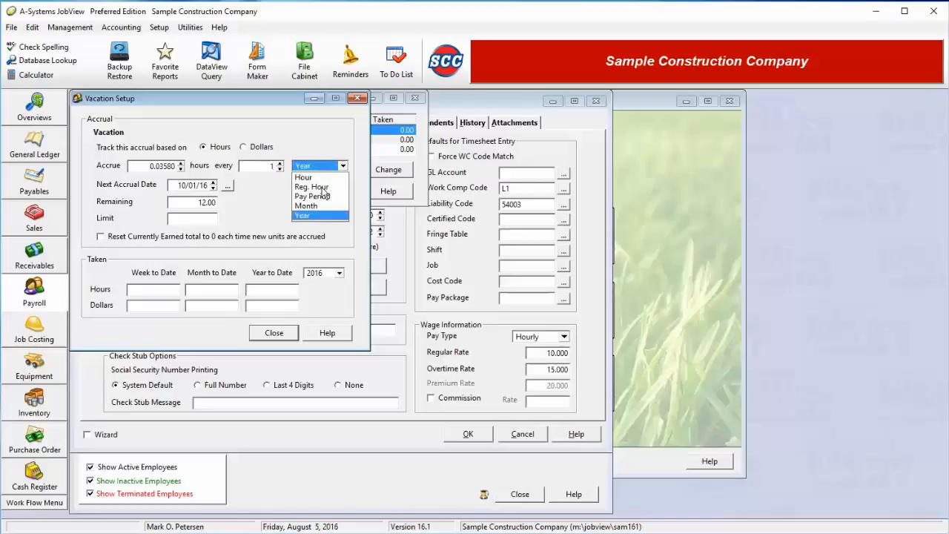
{"action": "left_click", "coordinate": [319, 177]}
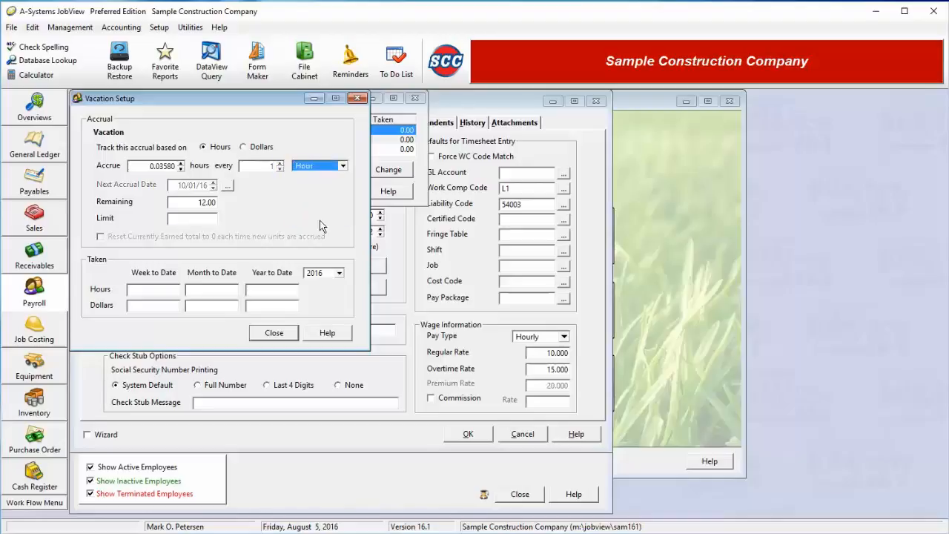
Set the vacation to accrue 1.5385 hours every Pay Period
{"action": "left_click_drag", "start_coordinate": [175, 166], "coordinate": [133, 167]}
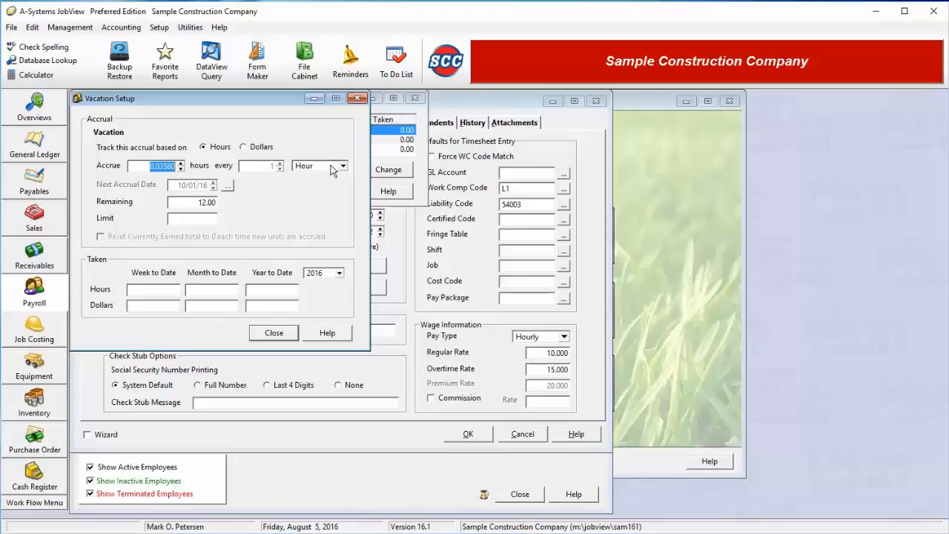
{"action": "type", "text": "1.5385"}
{"action": "left_click", "coordinate": [320, 169]}
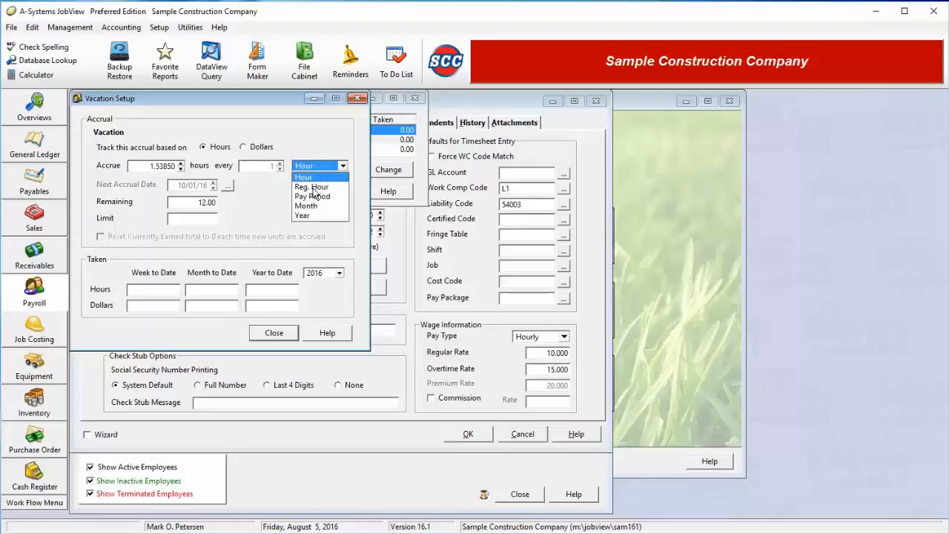
{"action": "left_click", "coordinate": [317, 196]}
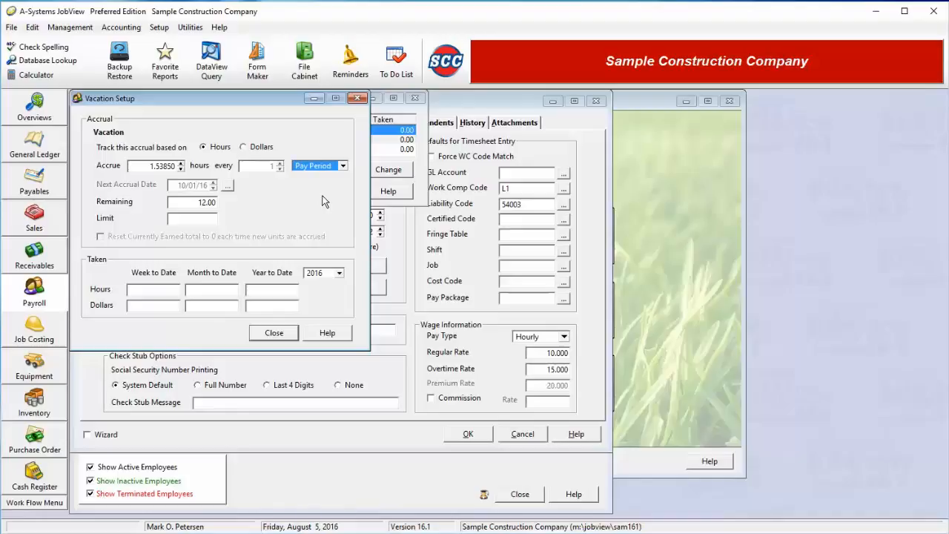
Leave the hours taken blank, close the vacation setup and save the vacation, sick and holiday settings
{"action": "left_click", "coordinate": [156, 293]}
{"action": "left_click", "coordinate": [264, 291]}
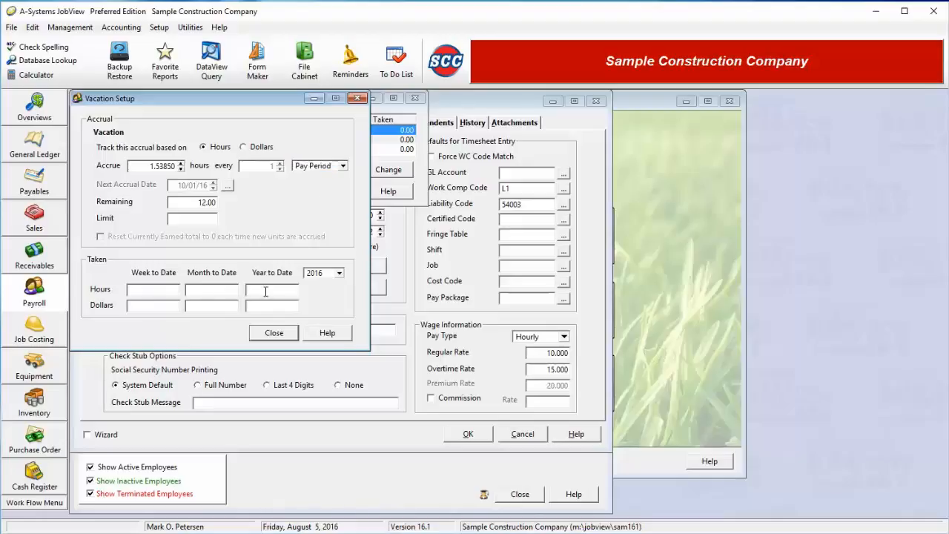
{"action": "left_click", "coordinate": [262, 335]}
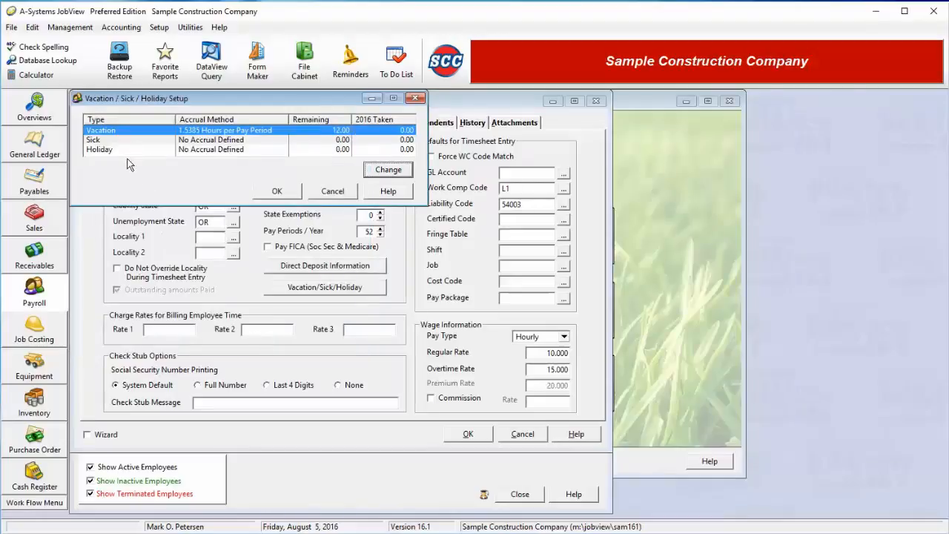
{"action": "left_click", "coordinate": [275, 192]}
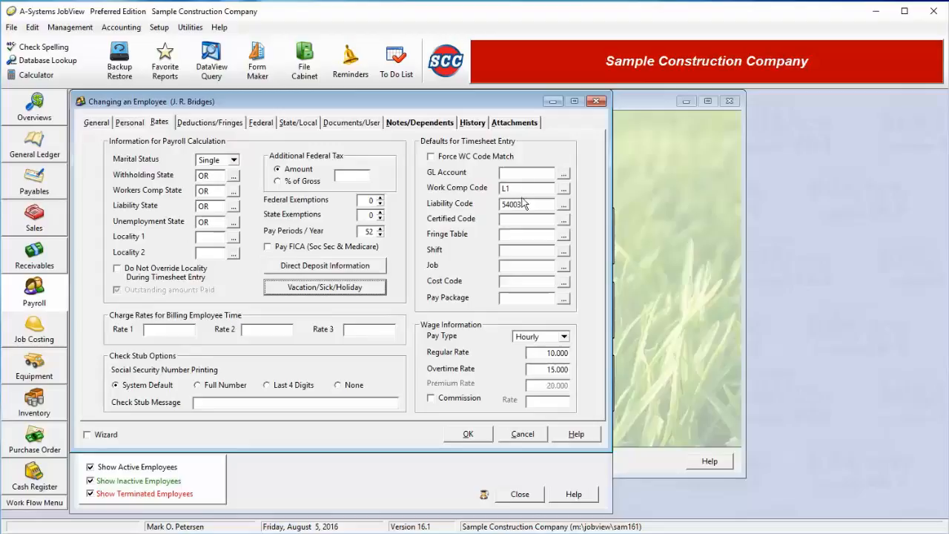
Choose the Accounting account 76100 as the default GL account for timesheets, and clear it again
{"action": "left_click", "coordinate": [526, 220]}
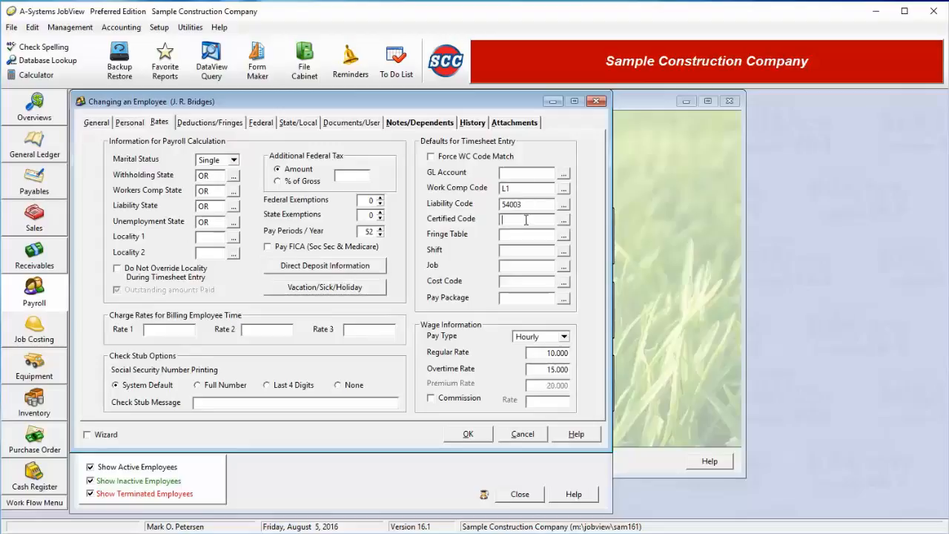
{"action": "left_click", "coordinate": [533, 236]}
{"action": "left_click", "coordinate": [564, 175]}
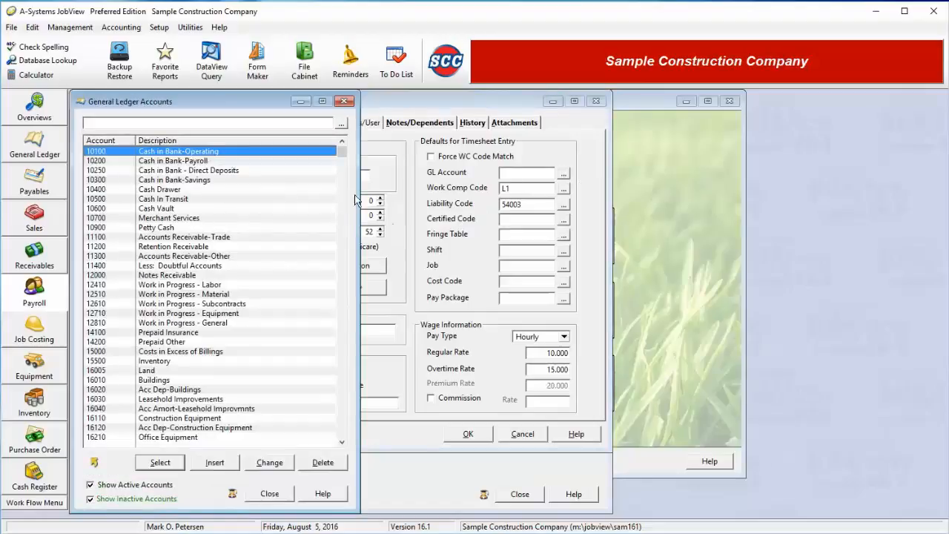
{"action": "left_click_drag", "start_coordinate": [341, 153], "coordinate": [357, 408]}
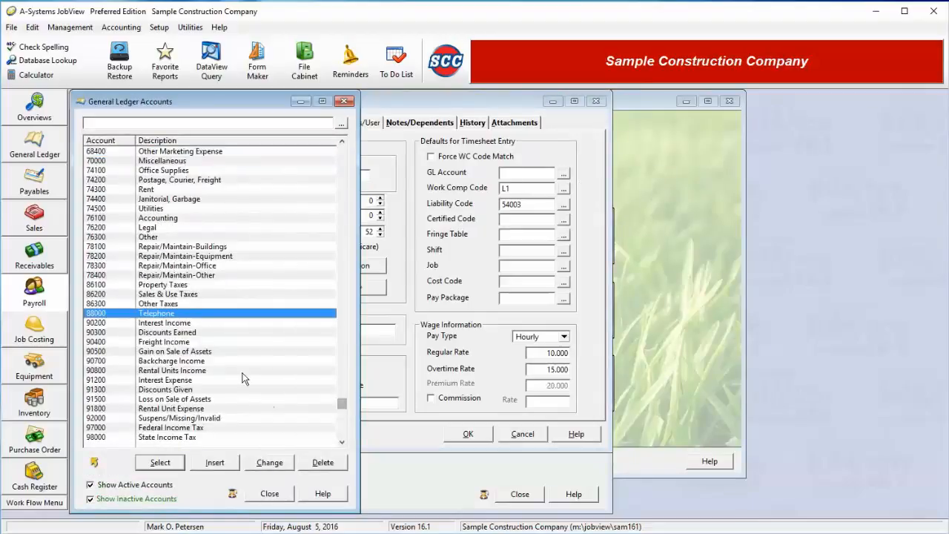
{"action": "double_click", "coordinate": [171, 218]}
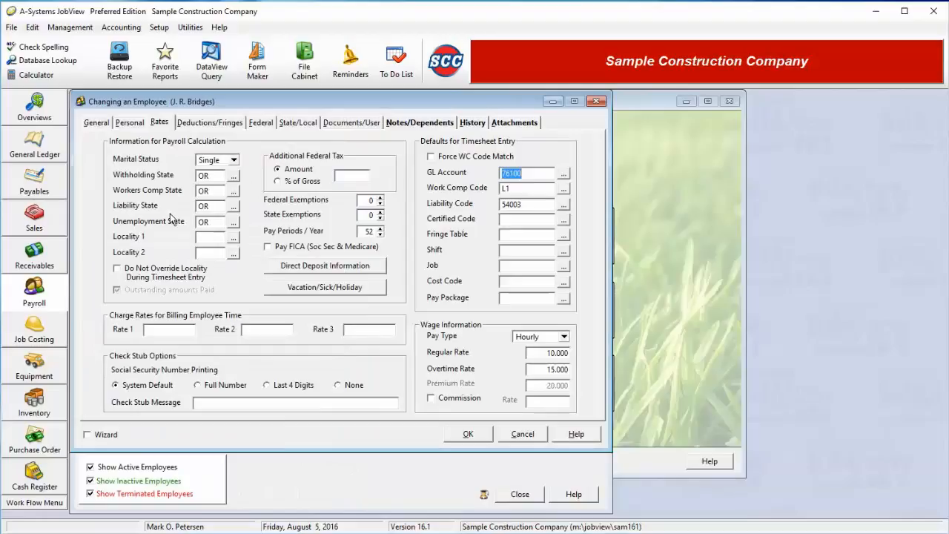
{"action": "key", "text": "Delete"}
Choose job 600 and cost code 01607L as timesheet defaults, and clear both again
{"action": "left_click", "coordinate": [564, 266]}
{"action": "double_click", "coordinate": [171, 218]}
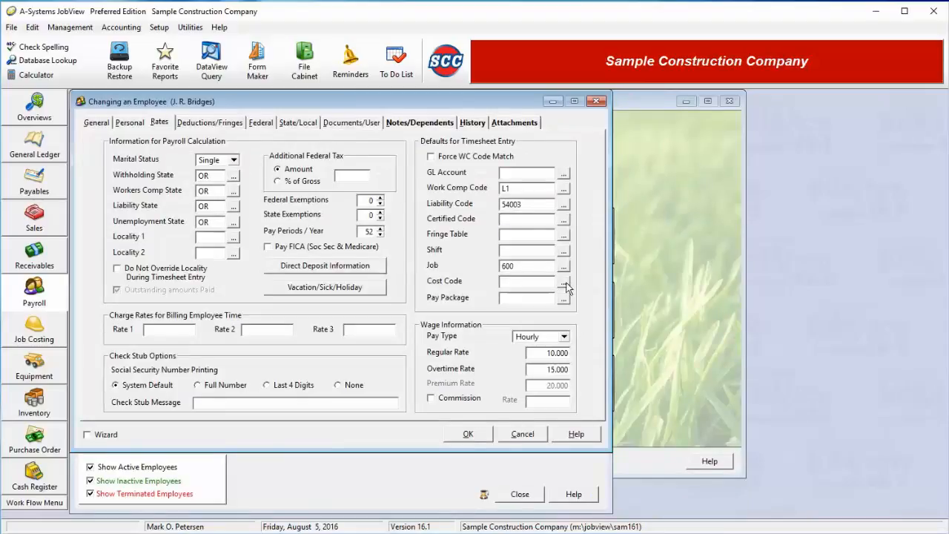
{"action": "left_click", "coordinate": [565, 284]}
{"action": "double_click", "coordinate": [107, 222]}
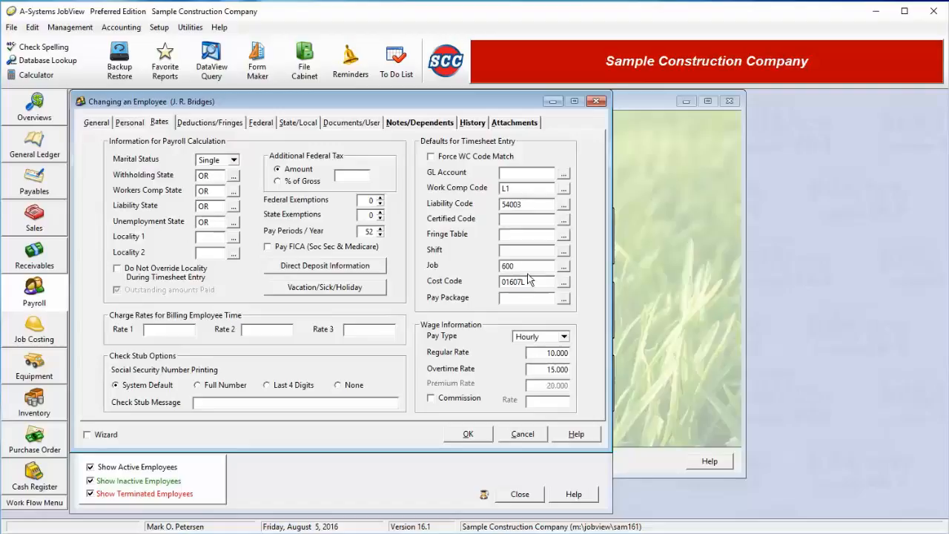
{"action": "left_click_drag", "start_coordinate": [526, 268], "coordinate": [471, 273]}
{"action": "key", "text": "Delete"}
{"action": "key", "text": "Tab"}
Check the available pay types, keep Hourly, and look over the regular and overtime rate fields
{"action": "left_click", "coordinate": [563, 339]}
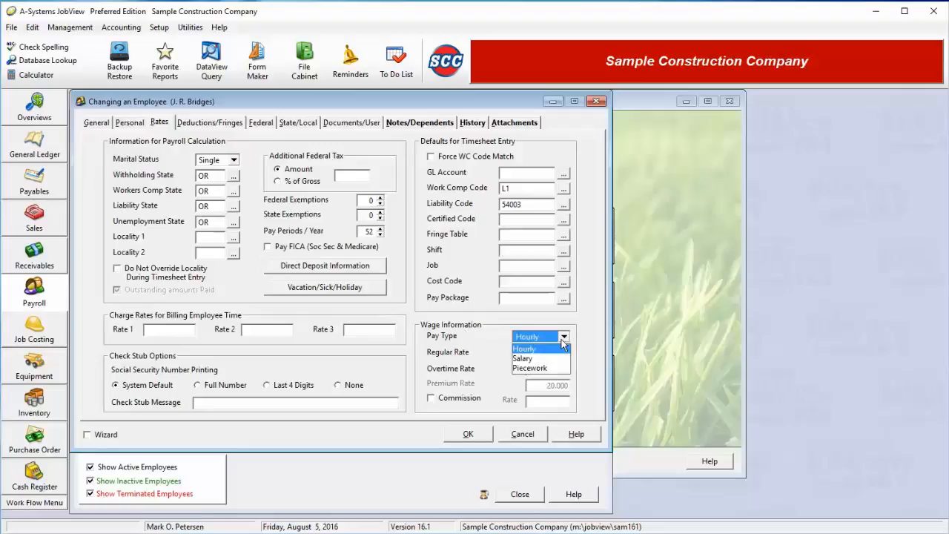
{"action": "left_click", "coordinate": [558, 349]}
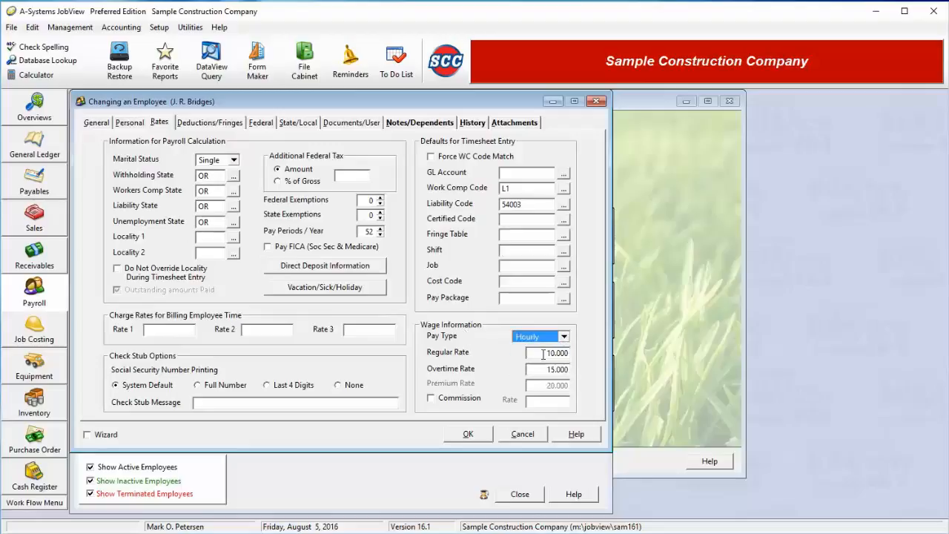
{"action": "left_click", "coordinate": [559, 354]}
{"action": "left_click", "coordinate": [550, 369]}
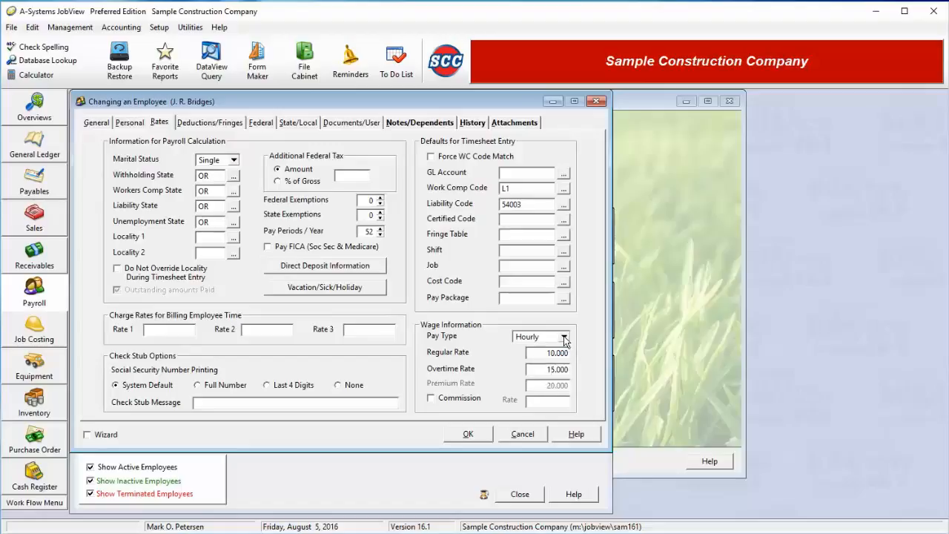
Try the Salary and Piecework pay types to compare their wage fields, and switch the pay type back to Hourly
{"action": "left_click", "coordinate": [564, 337]}
{"action": "left_click", "coordinate": [544, 358]}
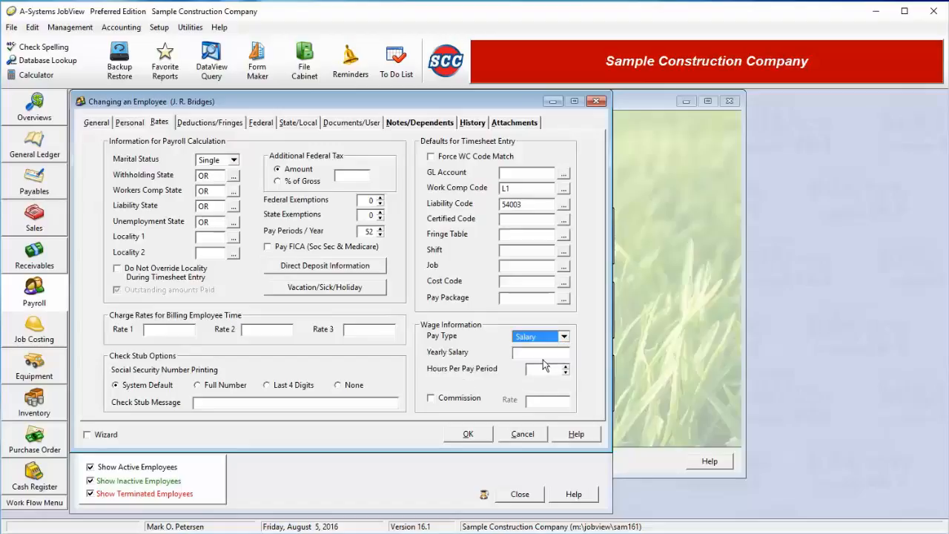
{"action": "left_click", "coordinate": [539, 354]}
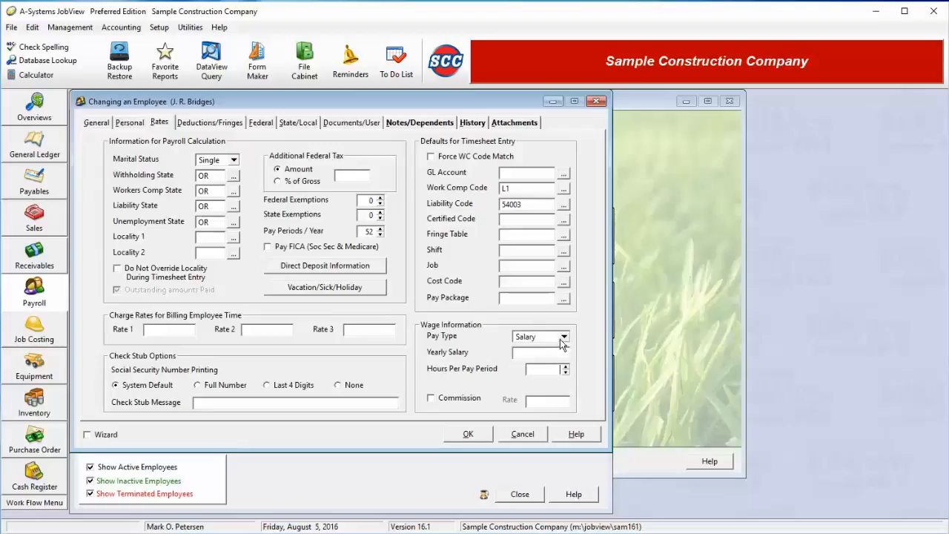
{"action": "left_click", "coordinate": [564, 338]}
{"action": "left_click", "coordinate": [548, 366]}
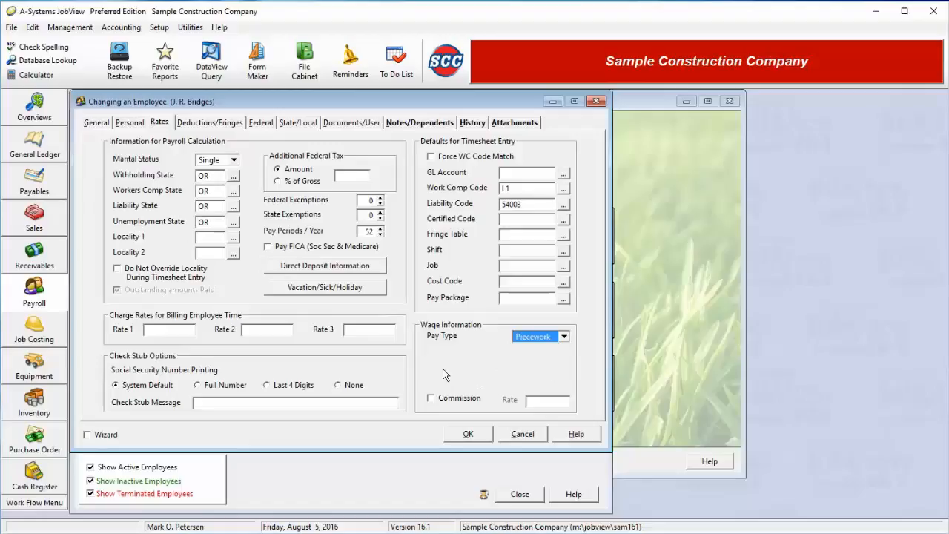
{"action": "left_click", "coordinate": [564, 337]}
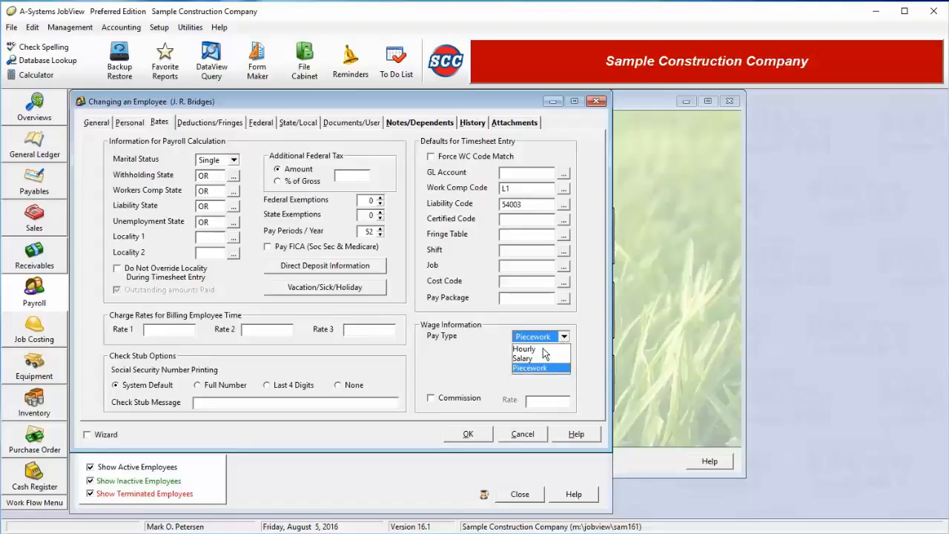
{"action": "left_click", "coordinate": [544, 349]}
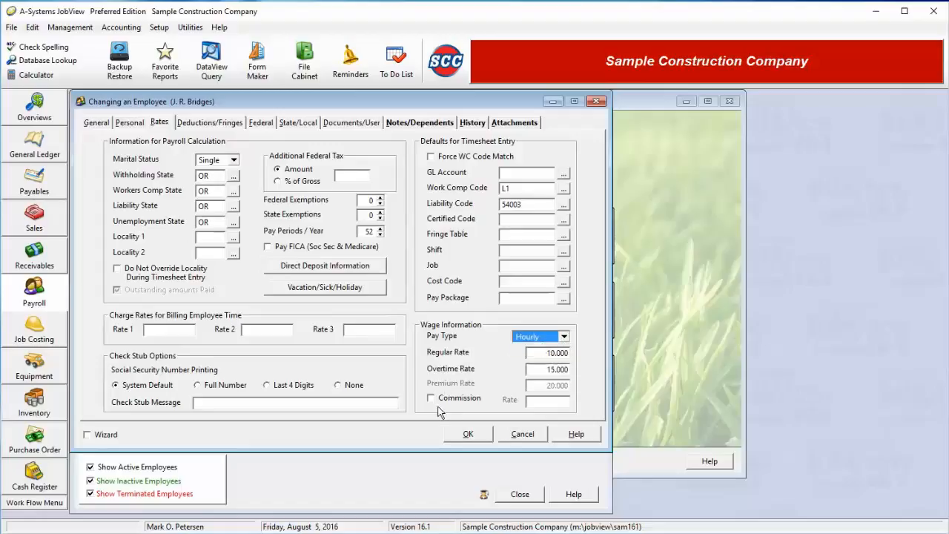
Enable commission for the employee at a rate of 1.5%
{"action": "left_click", "coordinate": [433, 402]}
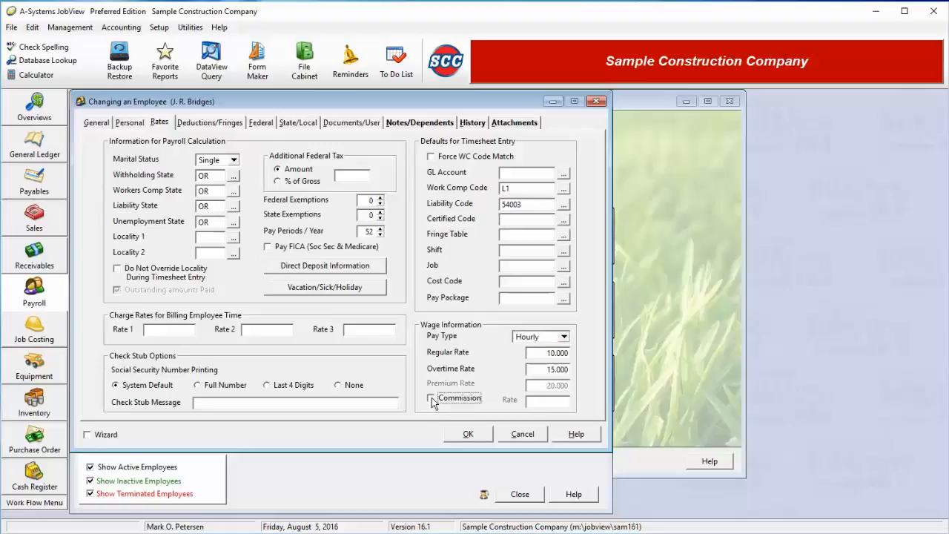
{"action": "left_click", "coordinate": [548, 403]}
{"action": "type", "text": "1.5"}
{"action": "key", "text": "Tab"}
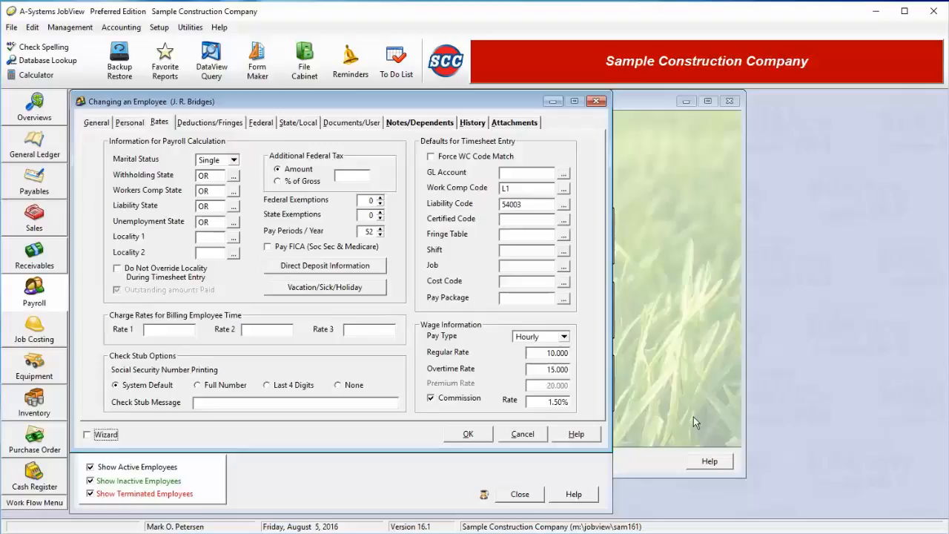
Open the employee's Petty Cash Advances deduction and look through the available standard deductions and employer accruals
{"action": "left_click", "coordinate": [206, 125]}
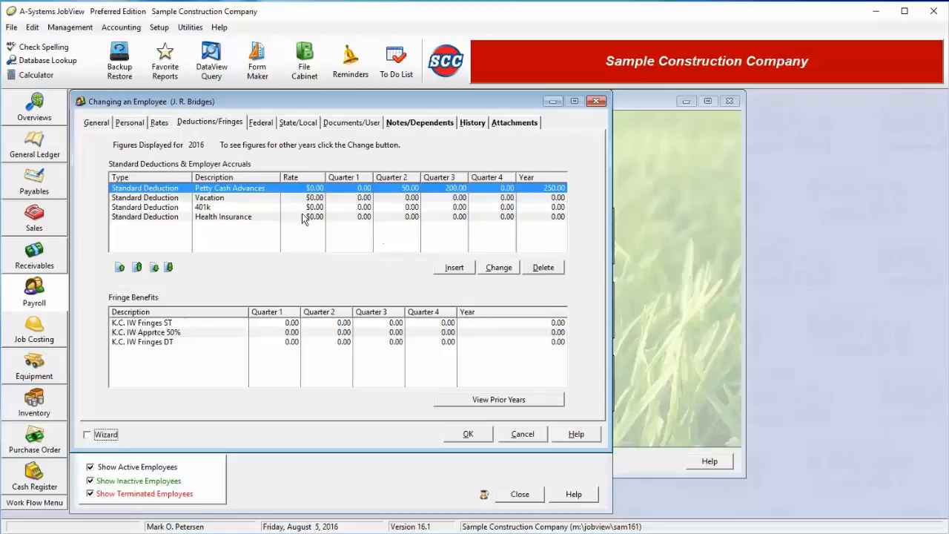
{"action": "double_click", "coordinate": [245, 188]}
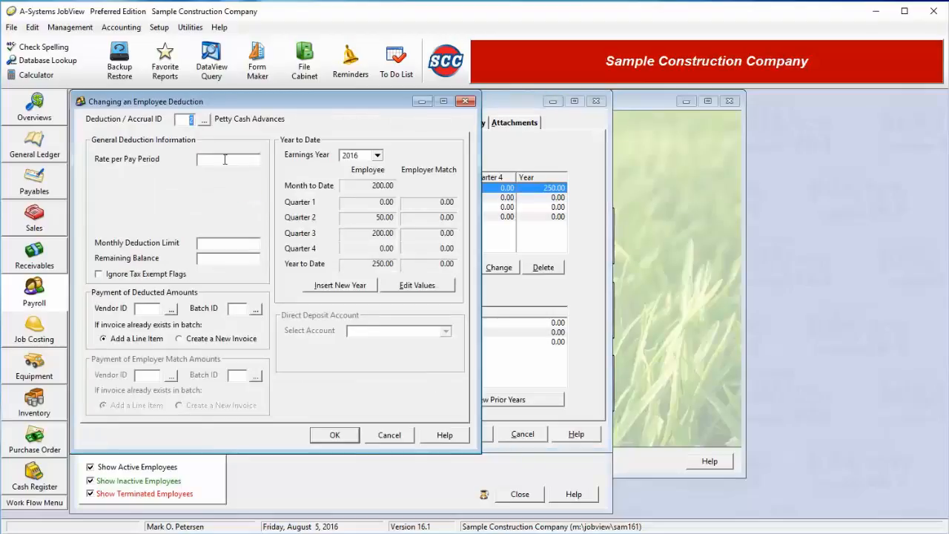
{"action": "left_click", "coordinate": [204, 119]}
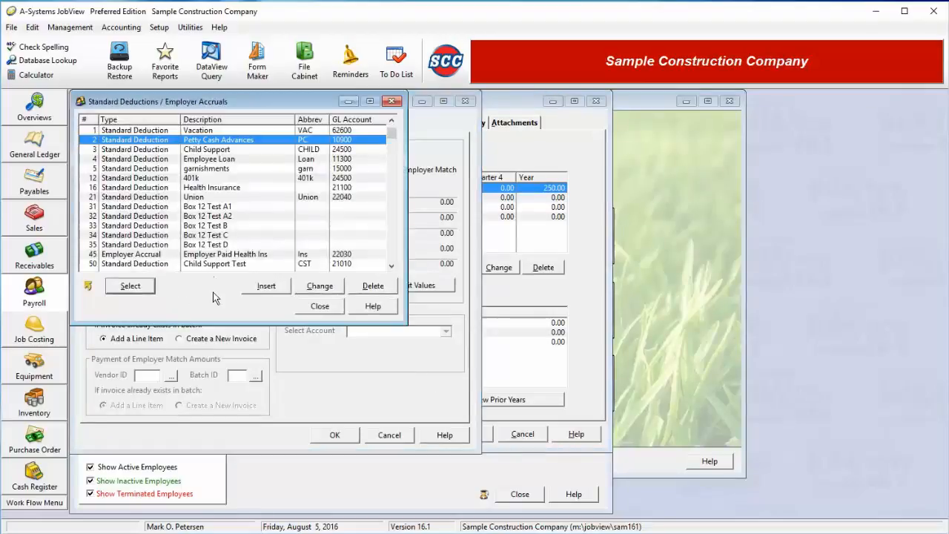
{"action": "scroll", "coordinate": [195, 240], "scroll_direction": "down", "scroll_amount": 5}
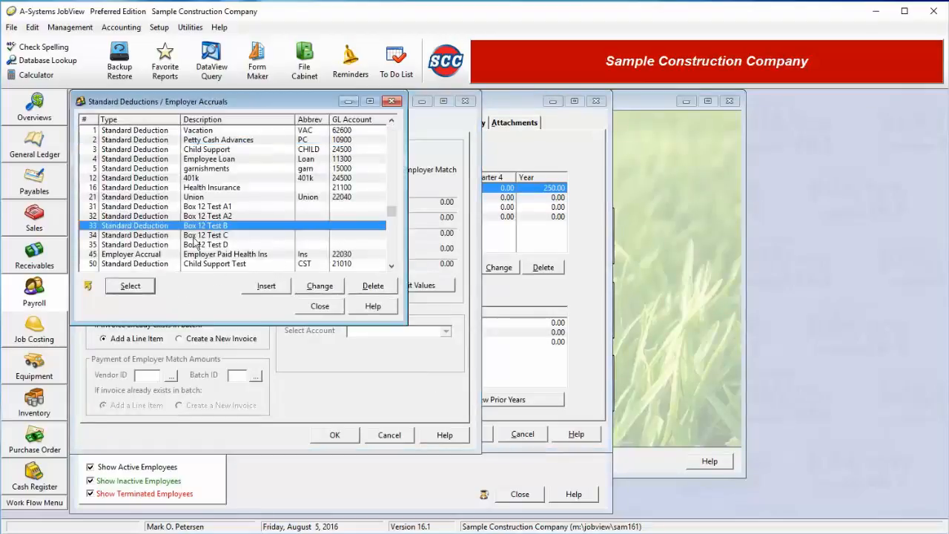
{"action": "scroll", "coordinate": [185, 222], "scroll_direction": "up", "scroll_amount": 5}
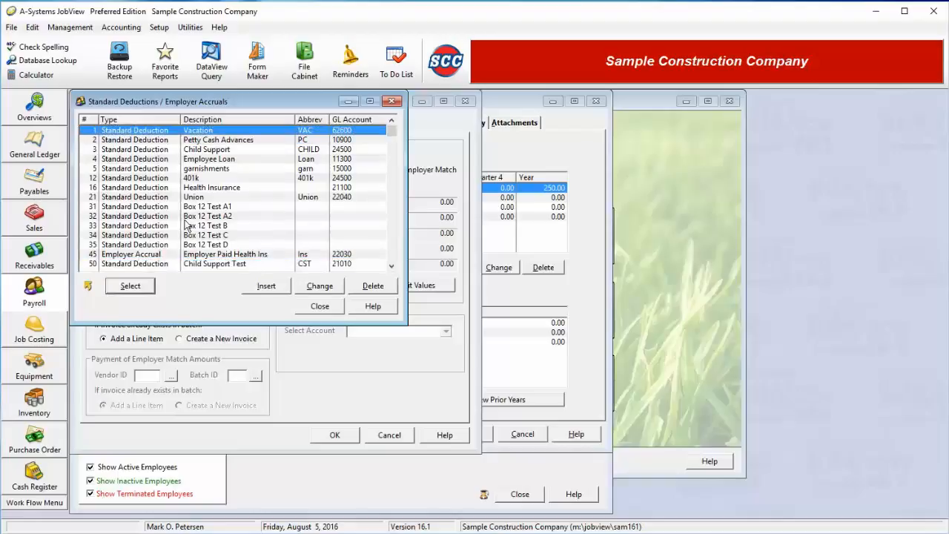
Turn off treating the deduction limit as a remaining balance in the Petty Cash Advances standard deduction, and reselect that deduction for the employee
{"action": "left_click", "coordinate": [213, 141]}
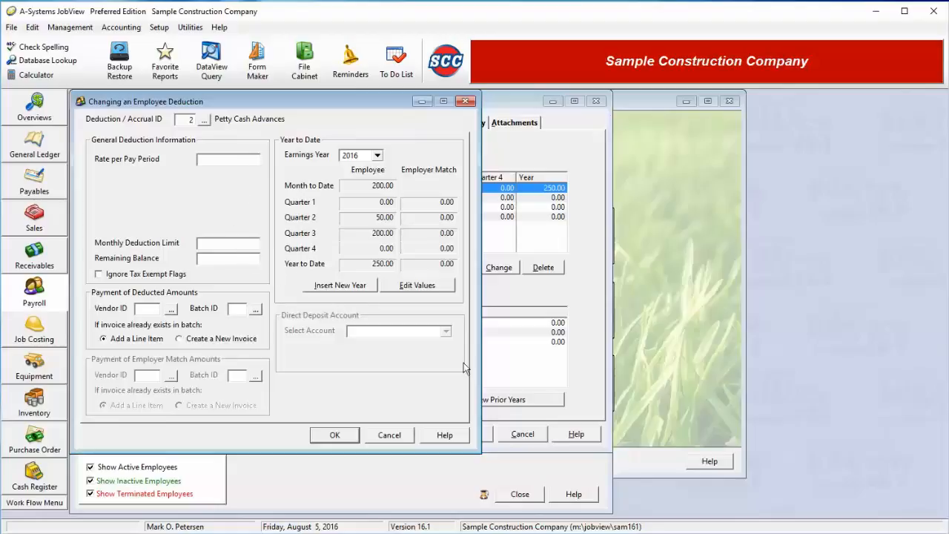
{"action": "left_click", "coordinate": [204, 120]}
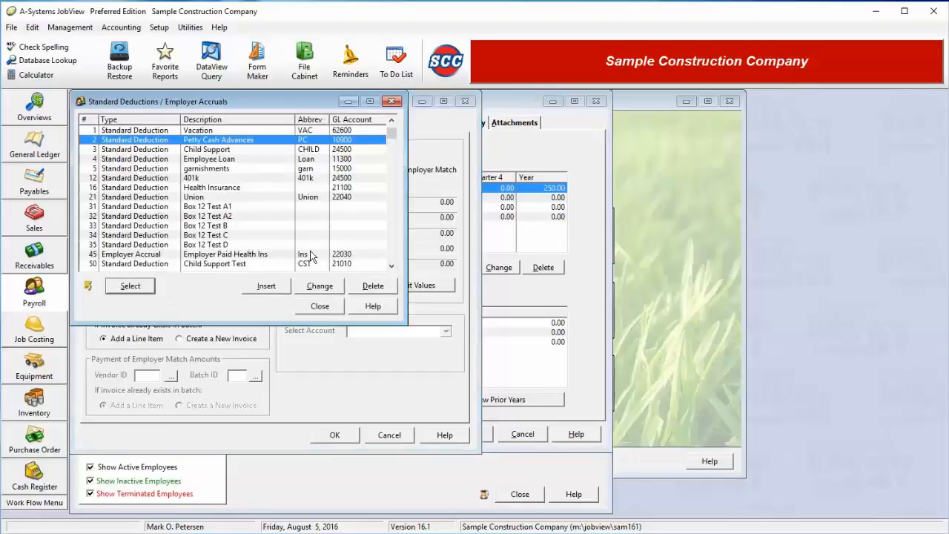
{"action": "left_click", "coordinate": [319, 285]}
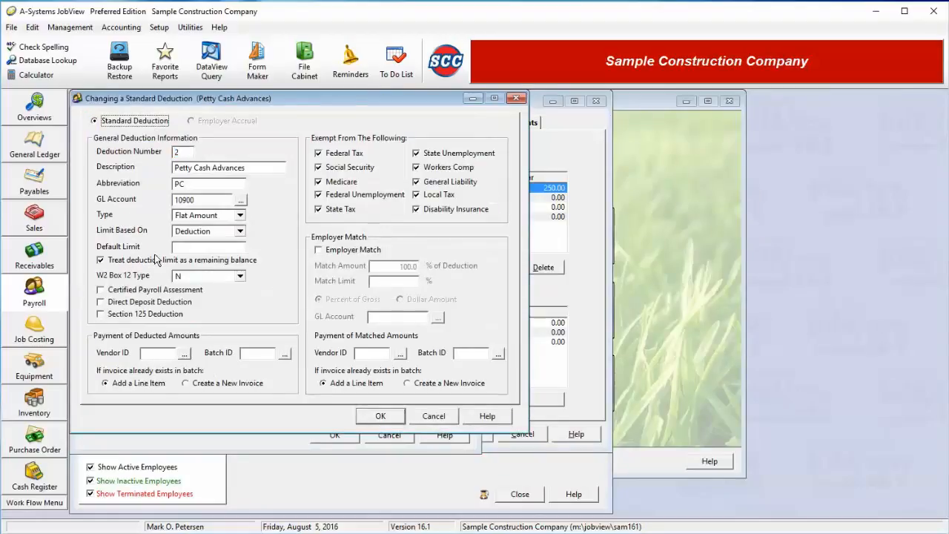
{"action": "left_click", "coordinate": [157, 259]}
{"action": "left_click", "coordinate": [380, 416]}
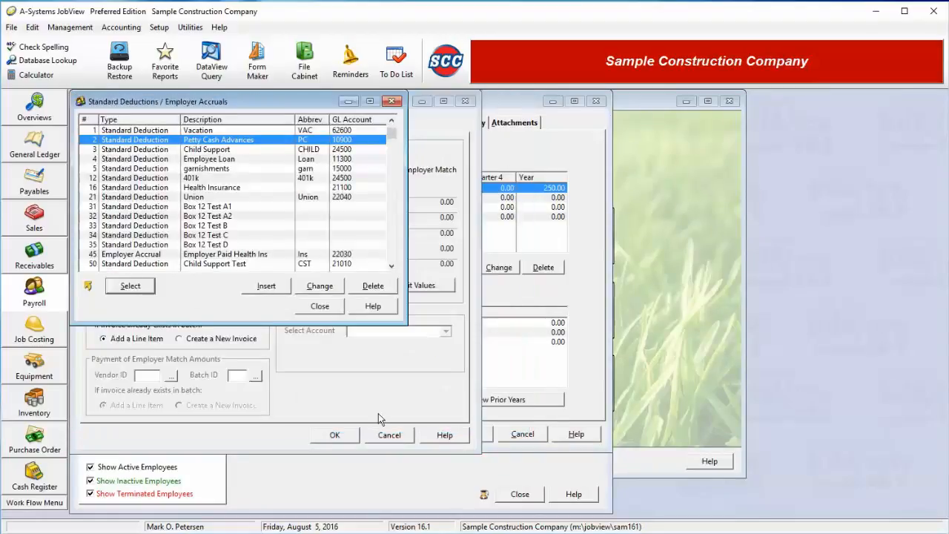
{"action": "left_click", "coordinate": [135, 287]}
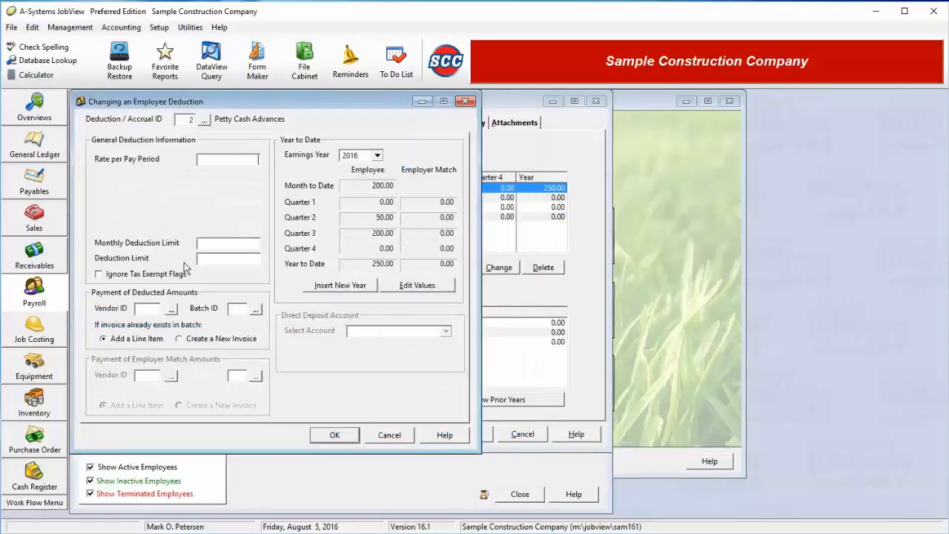
Try a rate of $50 per pay period with a deduction limit of 200, and clear the limit again
{"action": "left_click", "coordinate": [225, 155]}
{"action": "type", "text": "5"}
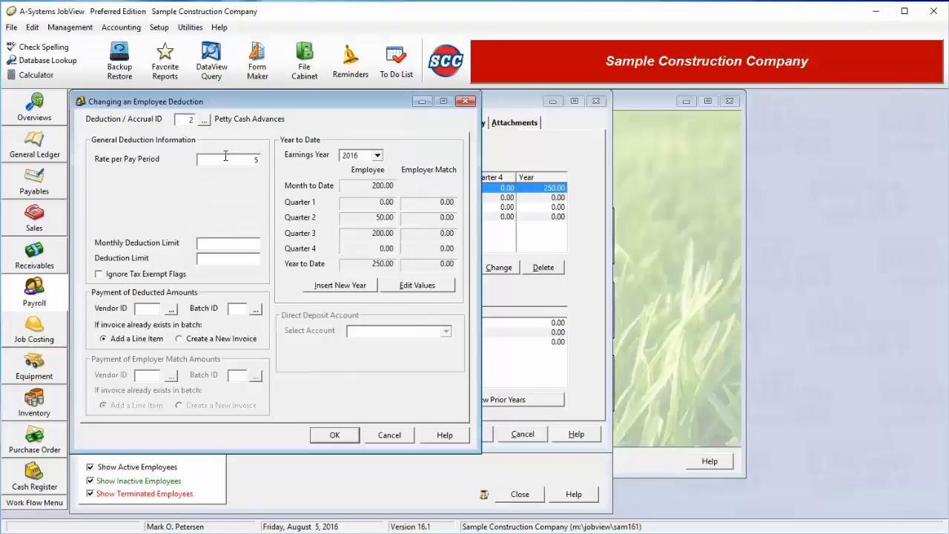
{"action": "type", "text": "00"}
{"action": "key", "text": "Tab"}
{"action": "left_click", "coordinate": [245, 258]}
{"action": "type", "text": "200"}
{"action": "key", "text": "Tab"}
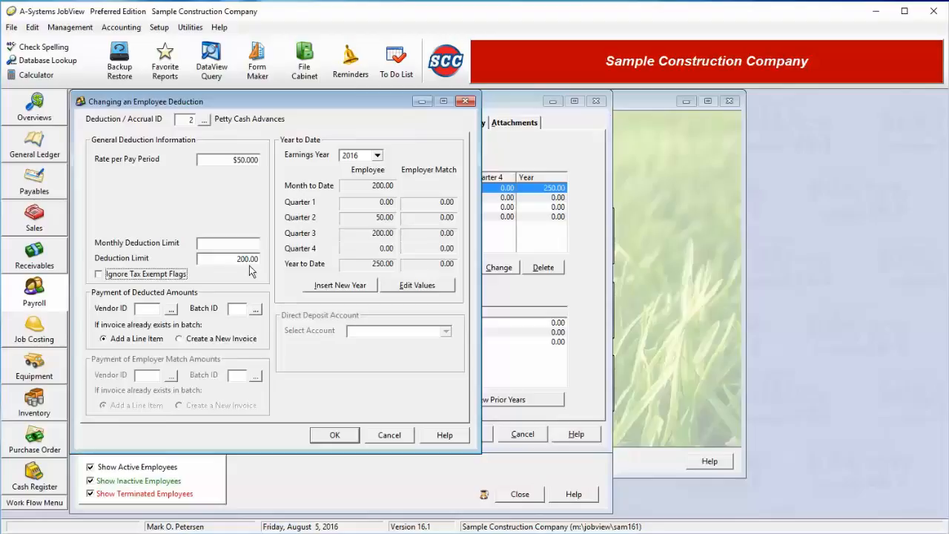
{"action": "left_click", "coordinate": [237, 243]}
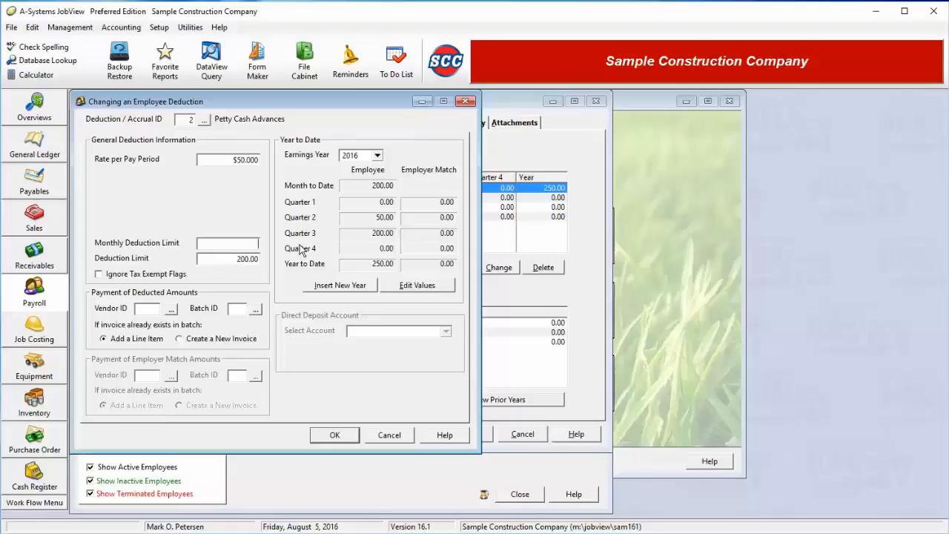
{"action": "key", "text": "Tab"}
{"action": "key", "text": "BackSpace"}
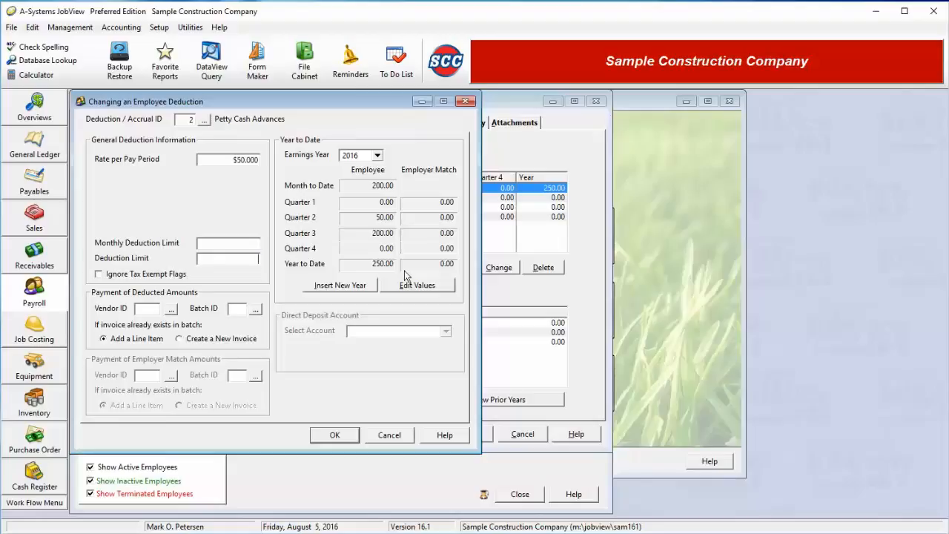
Set the Petty Cash Advances rate per pay period to $25 and the monthly deduction limit to 100, leaving Ignore Tax Exempt Flags off
{"action": "double_click", "coordinate": [232, 161]}
{"action": "type", "text": "25"}
{"action": "left_click", "coordinate": [247, 243]}
{"action": "type", "text": "100"}
{"action": "left_click", "coordinate": [247, 160]}
{"action": "left_click", "coordinate": [129, 280]}
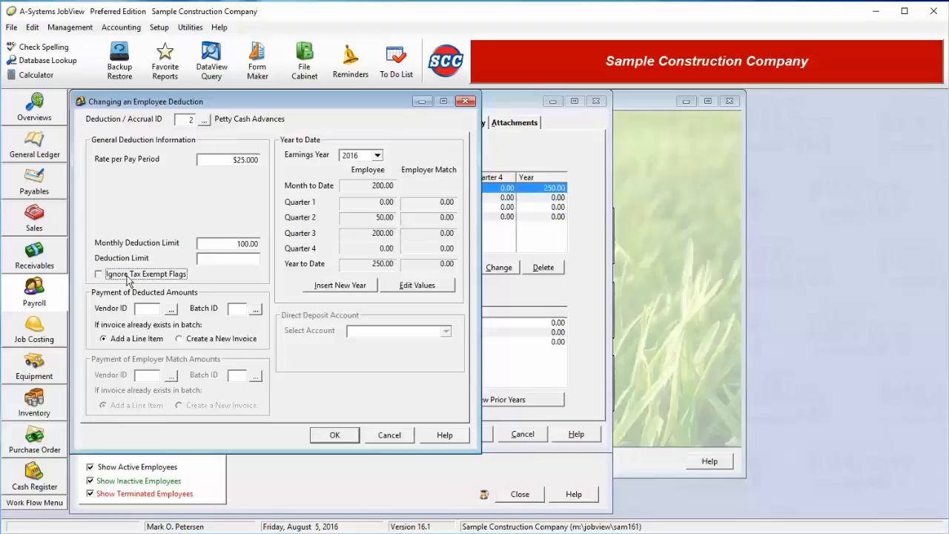
{"action": "left_click", "coordinate": [127, 277]}
{"action": "left_click", "coordinate": [129, 281]}
Check the editable 2016 quarterly and monthly deduction values, and save the employee's Petty Cash Advances deduction
{"action": "left_click", "coordinate": [396, 286]}
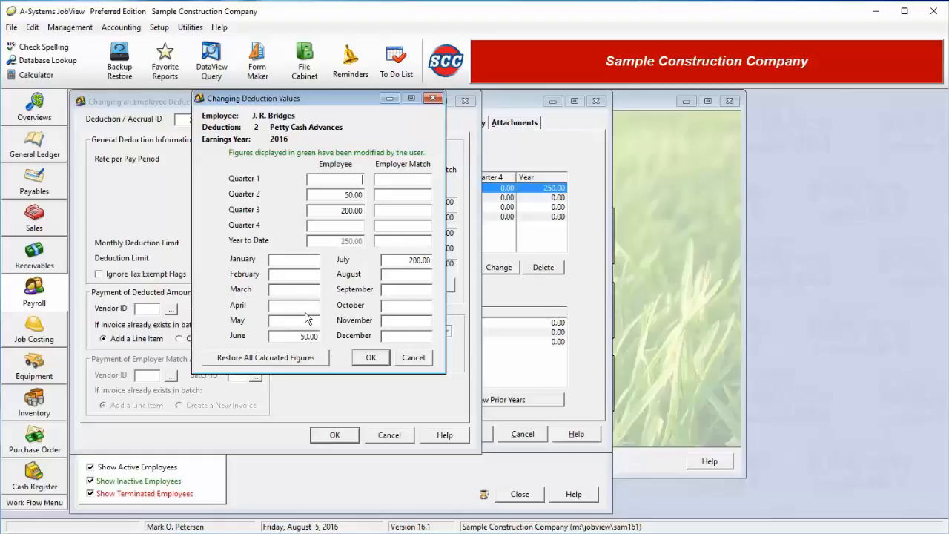
{"action": "left_click", "coordinate": [361, 358]}
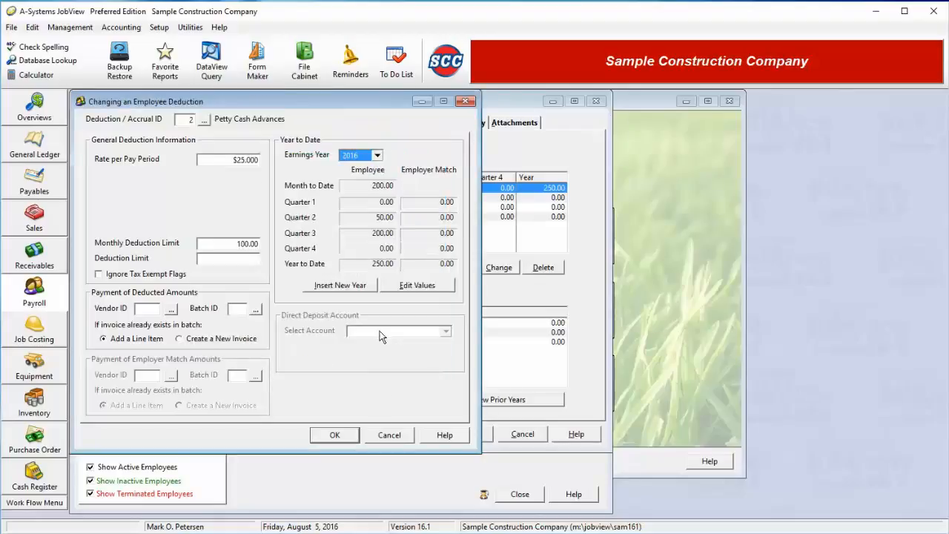
{"action": "left_click", "coordinate": [353, 436]}
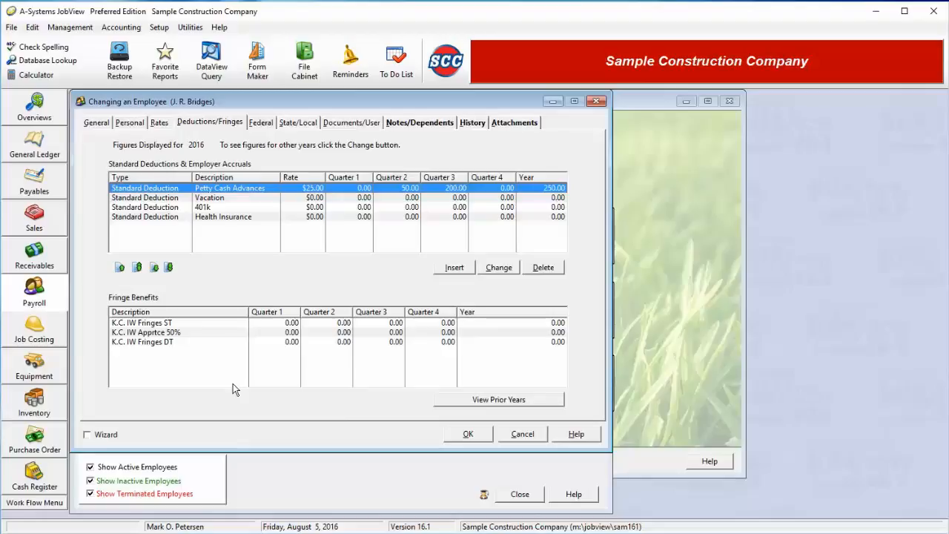
Look over the employee's fringe benefits: K.C. IW Fringes ST, K.C. IW Apprtce 50% and K.C. IW Fringes DT
{"action": "left_click", "coordinate": [186, 324]}
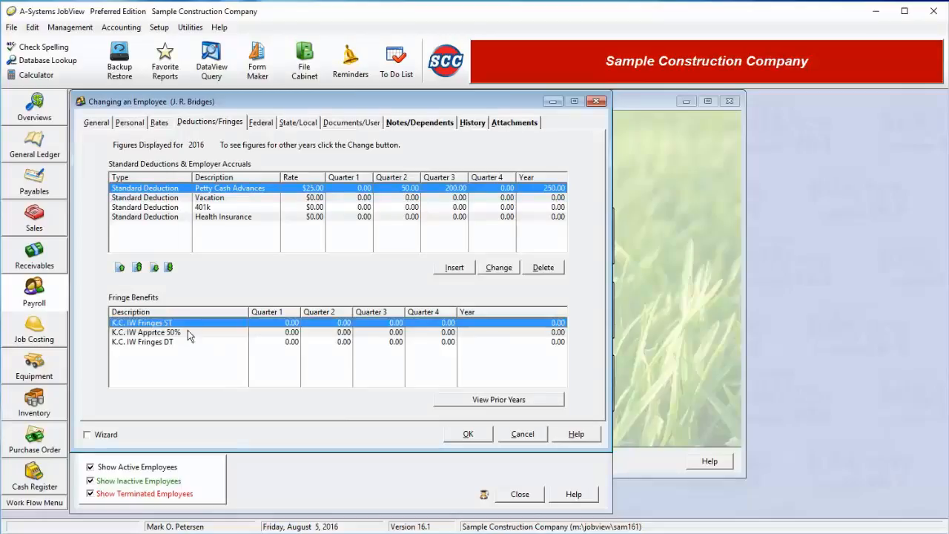
{"action": "left_click", "coordinate": [188, 332]}
{"action": "left_click", "coordinate": [190, 342]}
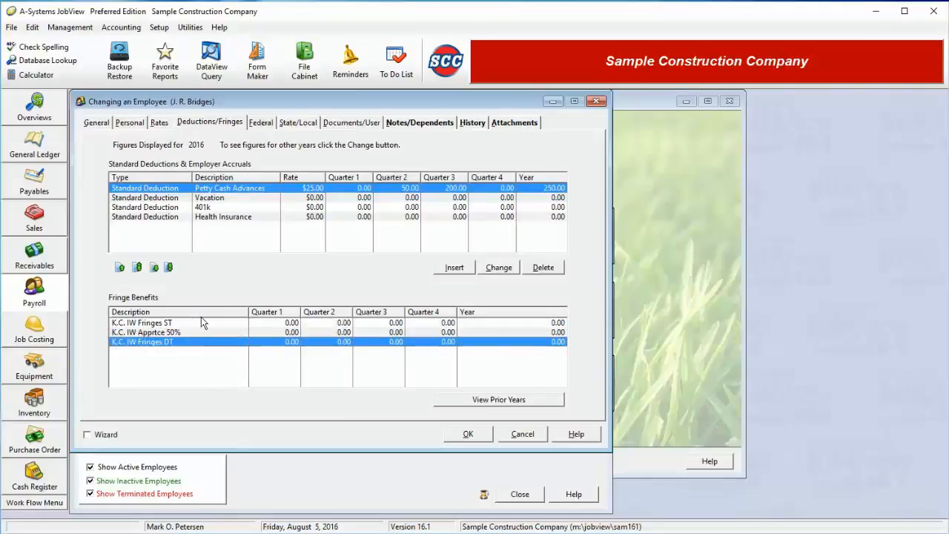
{"action": "left_click", "coordinate": [206, 325]}
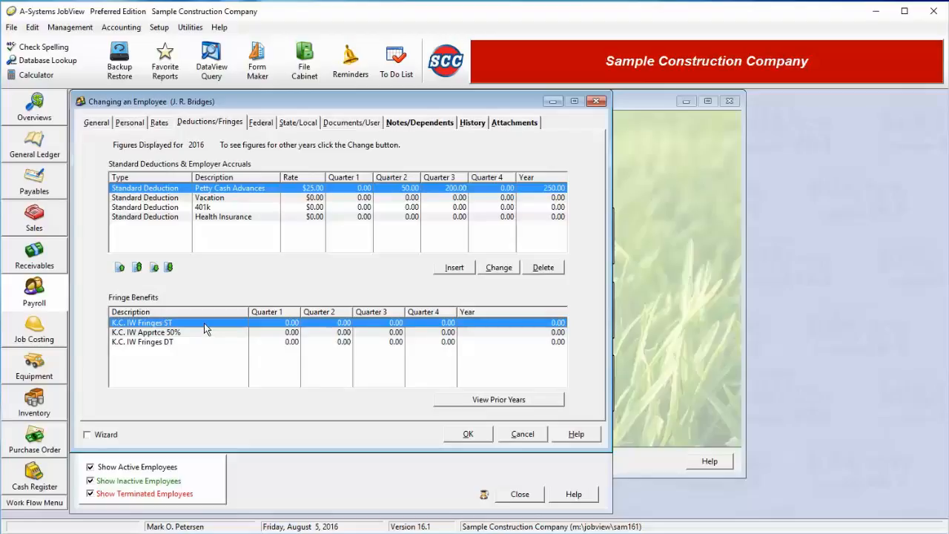
Review the employee's 2016 federal earnings and tax figures, including the editable quarterly figures and the W-2 preview
{"action": "left_click", "coordinate": [263, 124]}
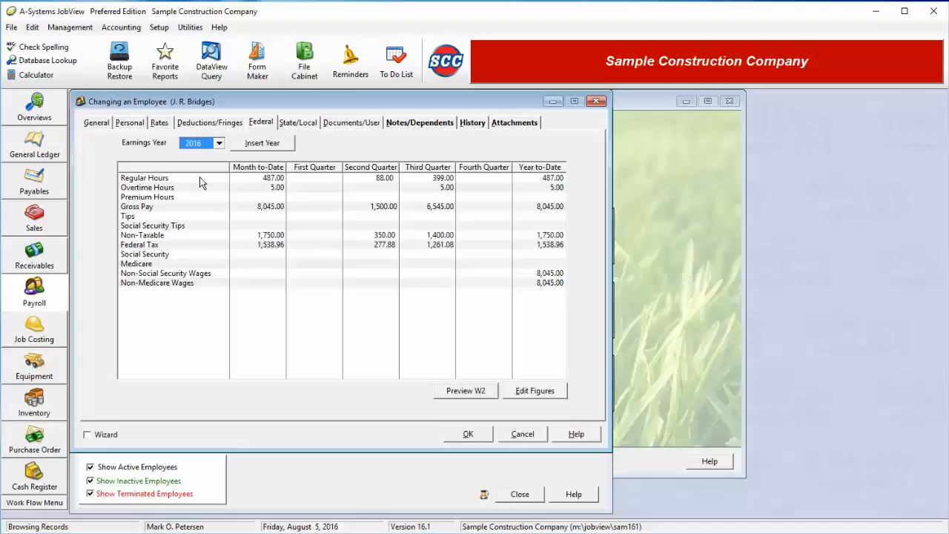
{"action": "left_click_drag", "start_coordinate": [201, 182], "coordinate": [198, 290]}
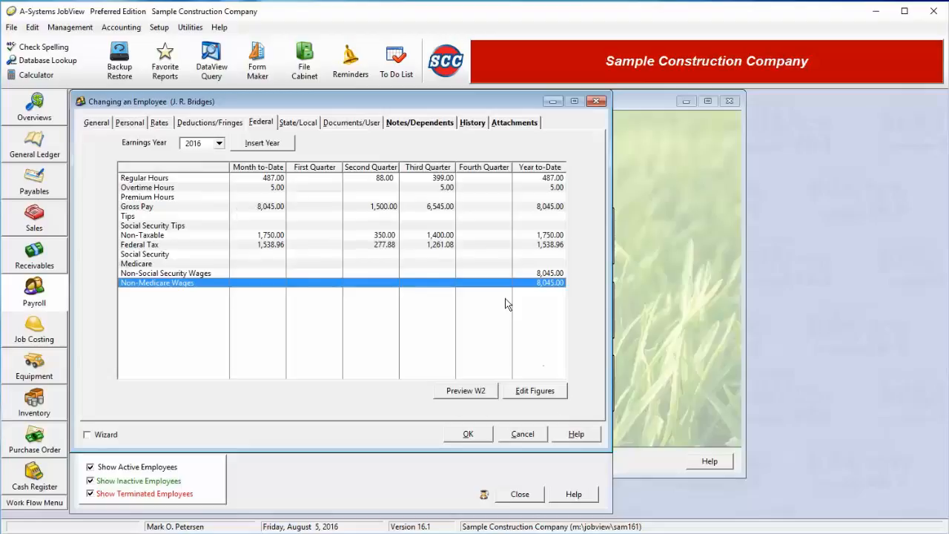
{"action": "left_click", "coordinate": [488, 239]}
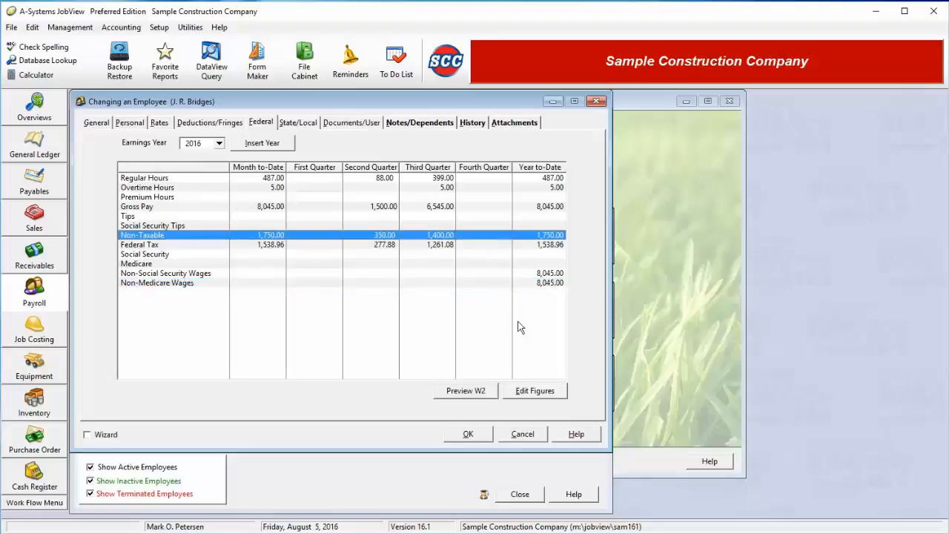
{"action": "left_click", "coordinate": [531, 397]}
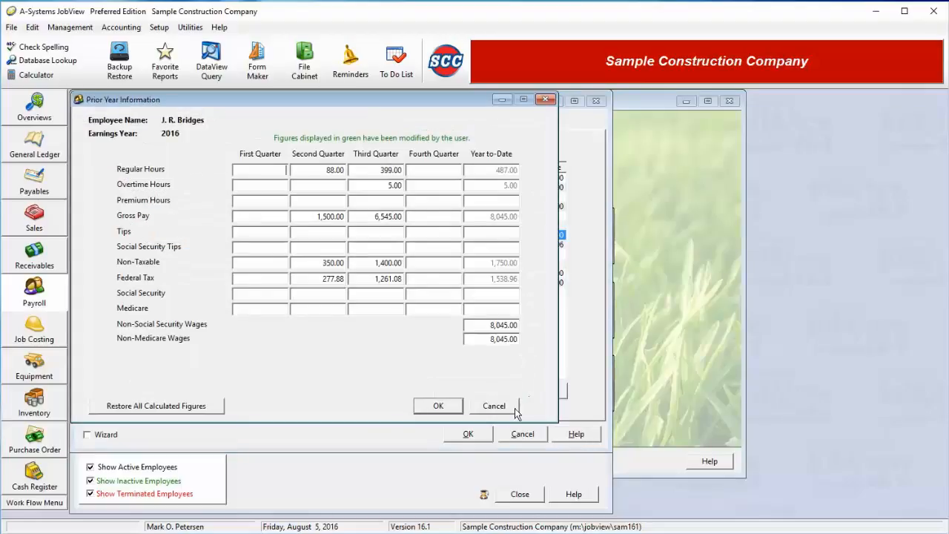
{"action": "left_click", "coordinate": [489, 402]}
{"action": "left_click", "coordinate": [480, 391]}
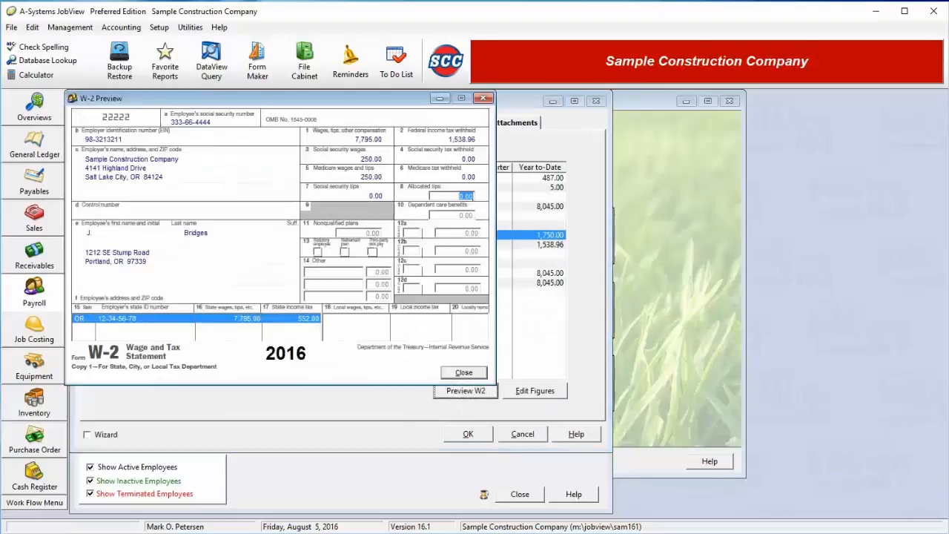
{"action": "left_click", "coordinate": [459, 375]}
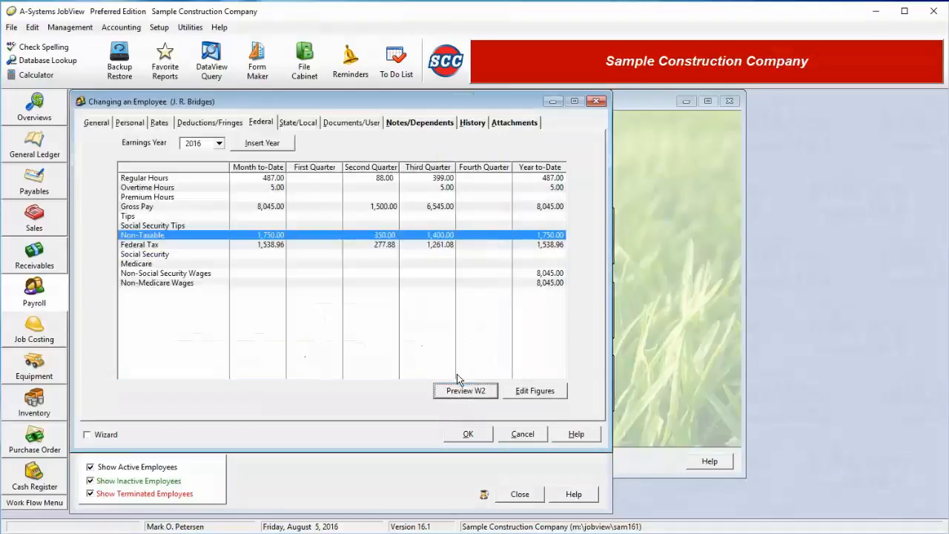
Add a California state tax record for the employee using the SINGLE tax table
{"action": "left_click", "coordinate": [301, 124]}
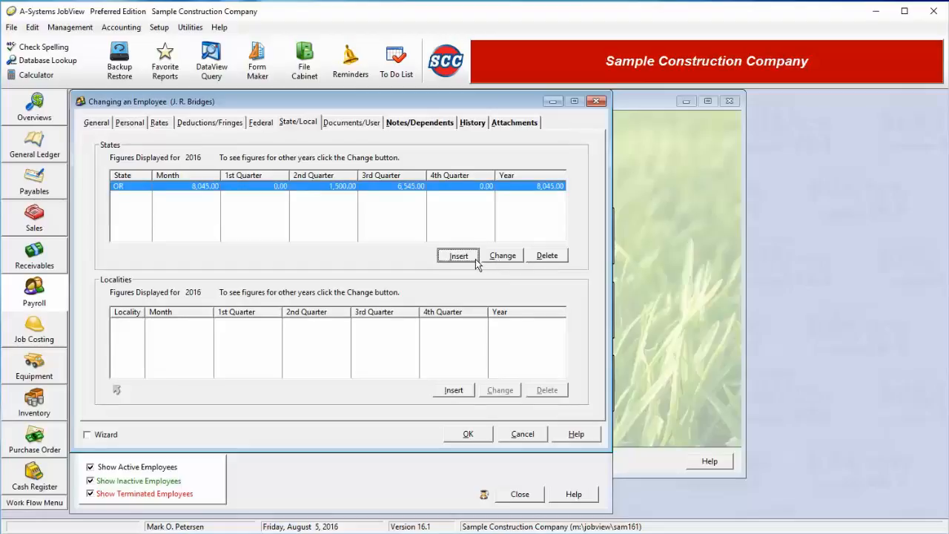
{"action": "left_click", "coordinate": [476, 260]}
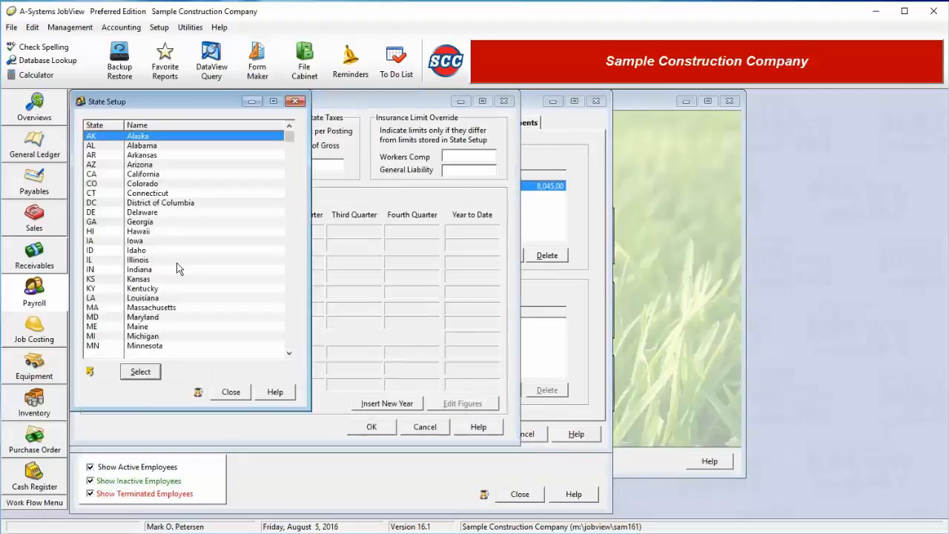
{"action": "left_click", "coordinate": [164, 152]}
{"action": "double_click", "coordinate": [151, 174]}
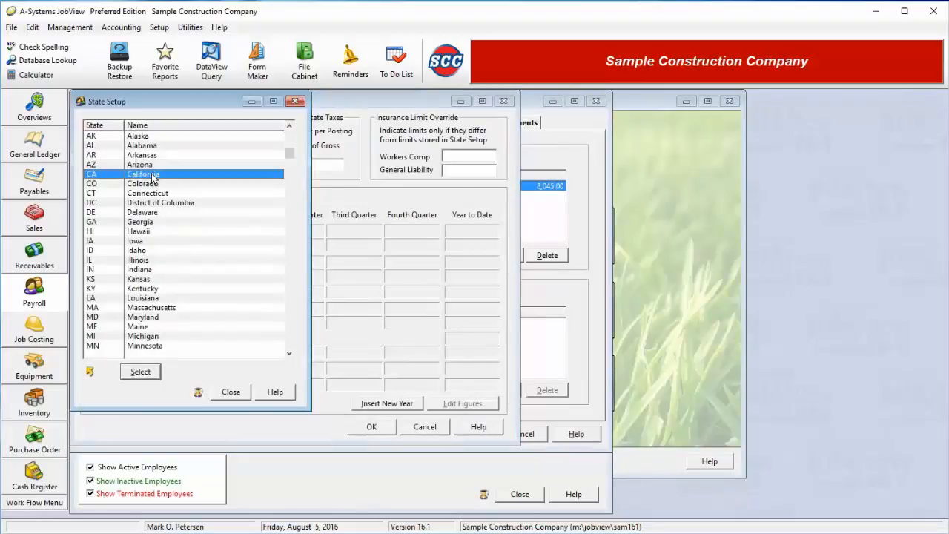
{"action": "left_click", "coordinate": [215, 164]}
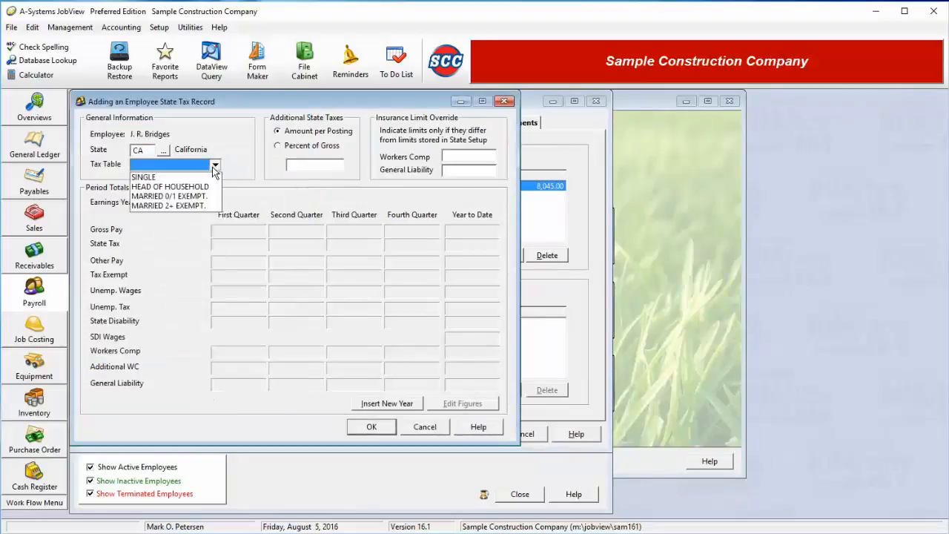
{"action": "left_click", "coordinate": [168, 178]}
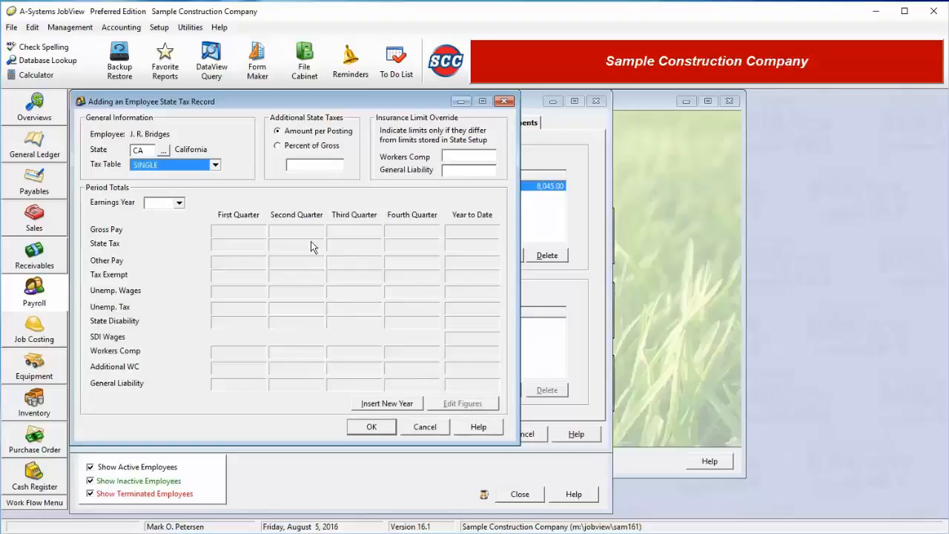
{"action": "left_click", "coordinate": [387, 428]}
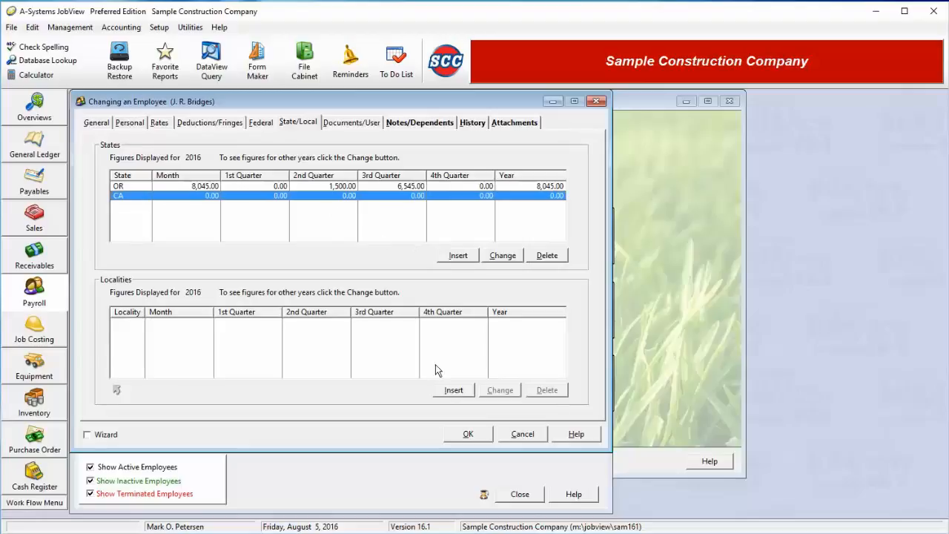
Add a local tax record for the employee with the Portland (POR) locality
{"action": "left_click", "coordinate": [454, 390]}
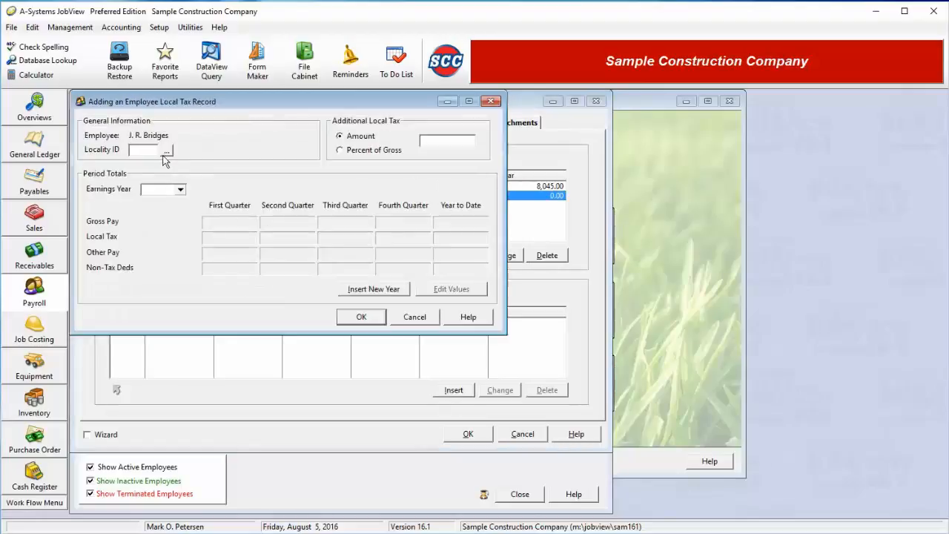
{"action": "left_click", "coordinate": [167, 151]}
{"action": "left_click", "coordinate": [121, 145]}
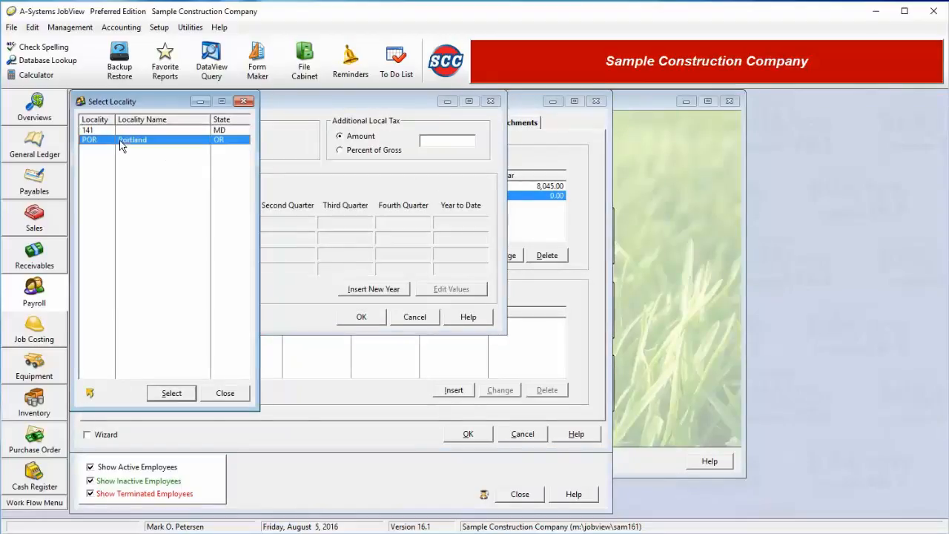
{"action": "double_click", "coordinate": [121, 144]}
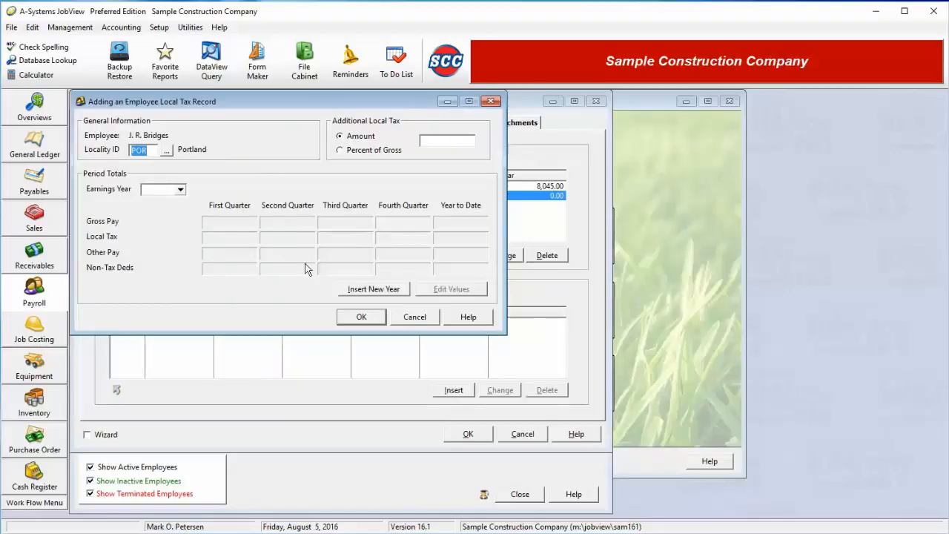
{"action": "left_click", "coordinate": [381, 316]}
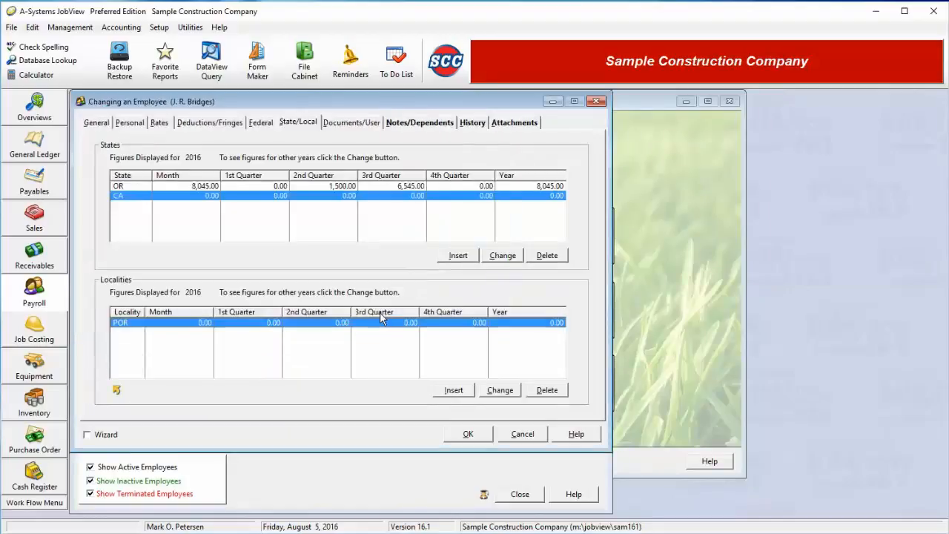
Look over the employee's documents section and the entry fields for a new document, leaving without adding one
{"action": "left_click", "coordinate": [364, 125]}
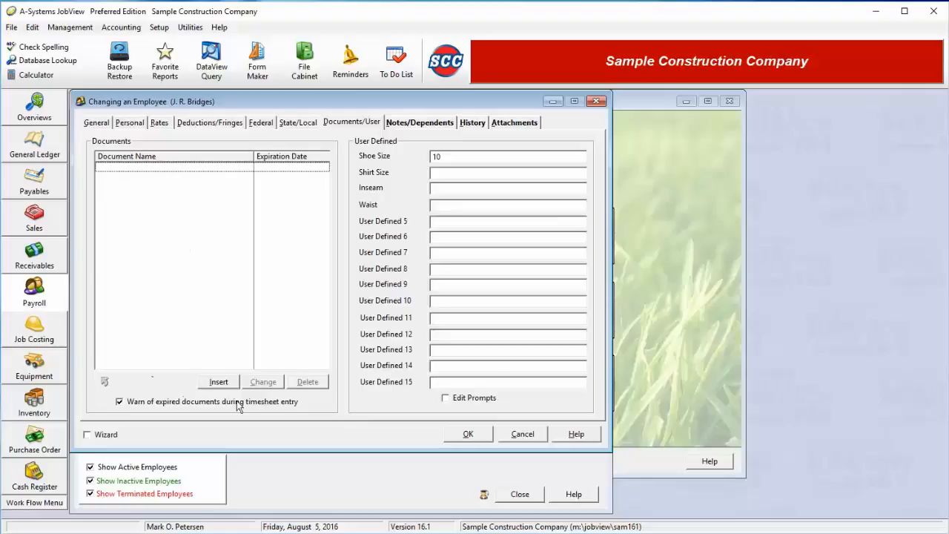
{"action": "left_click", "coordinate": [219, 381]}
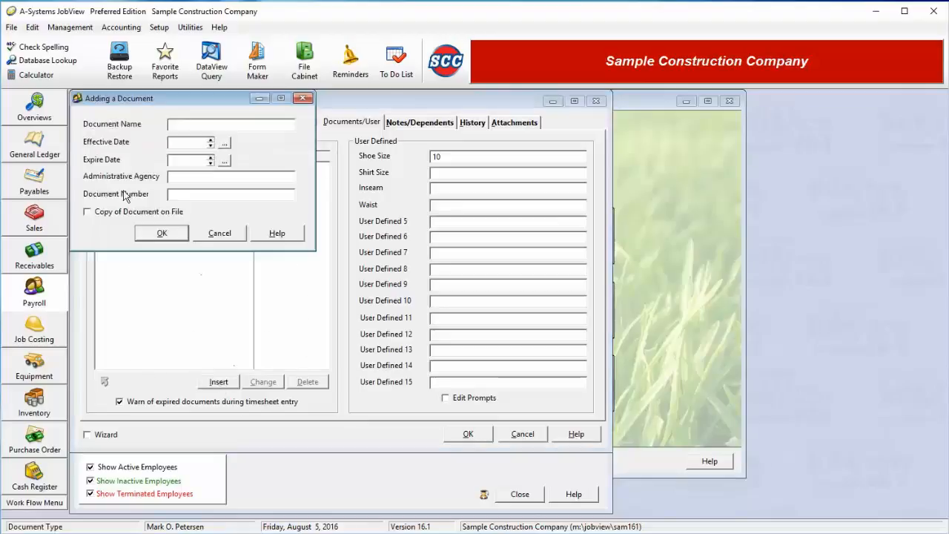
{"action": "left_click", "coordinate": [188, 162]}
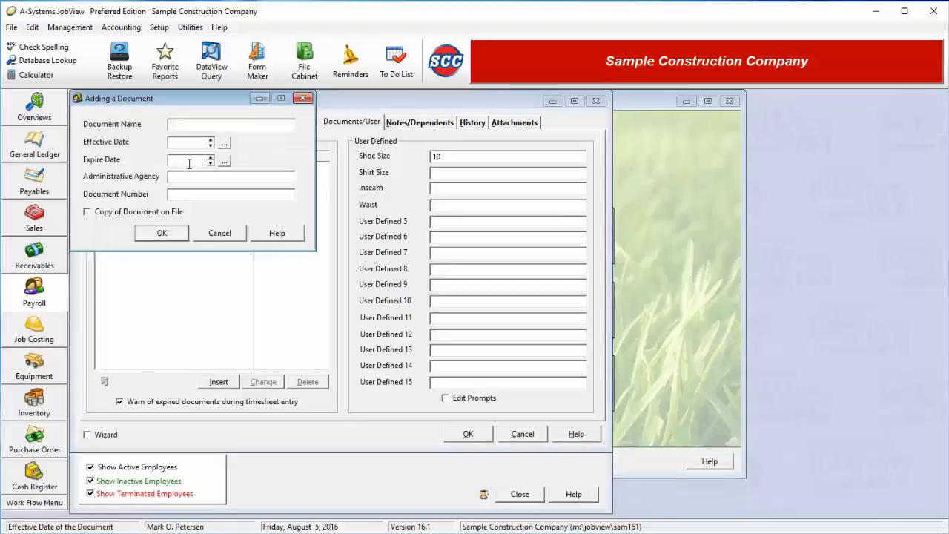
{"action": "left_click", "coordinate": [220, 235]}
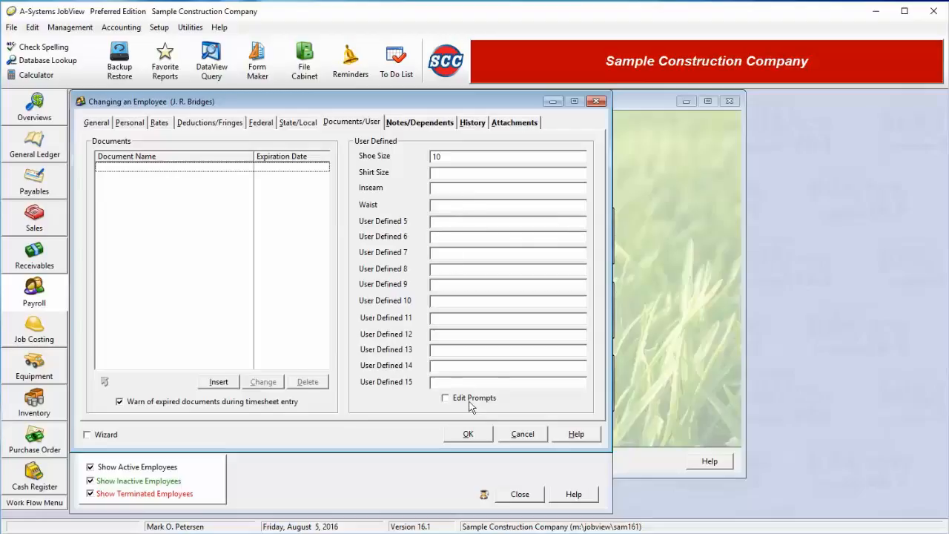
Rename the User Defined 5 prompt to Favorite Color and set the employee's value for it to Green
{"action": "left_click", "coordinate": [444, 398]}
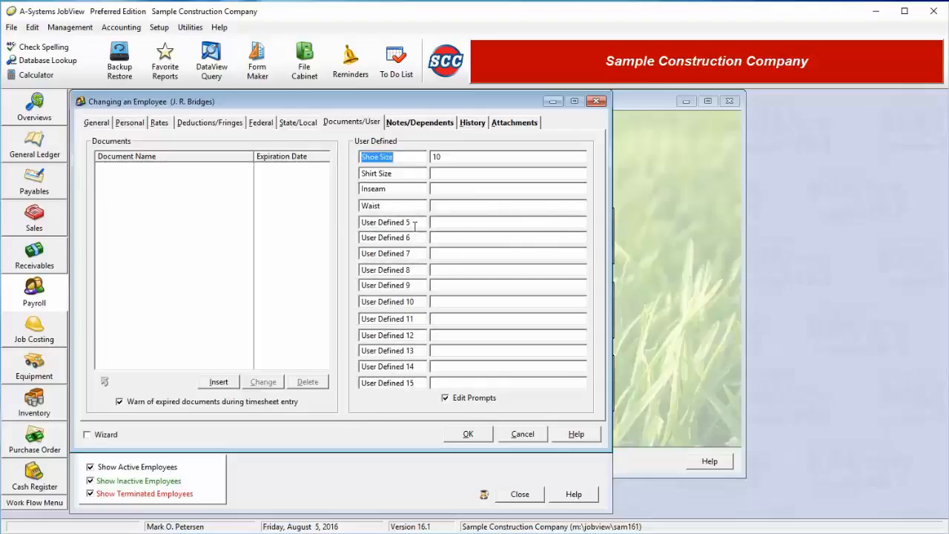
{"action": "left_click_drag", "start_coordinate": [413, 222], "coordinate": [325, 230]}
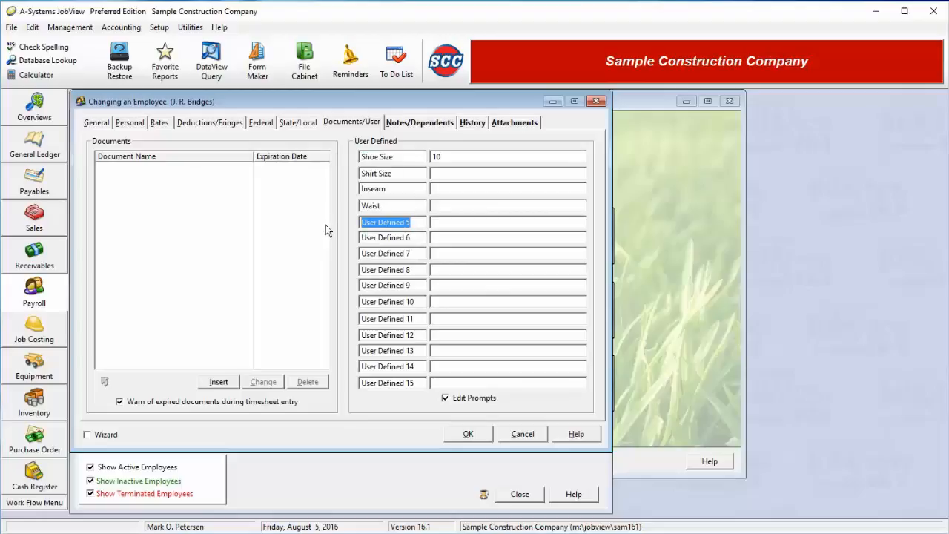
{"action": "type", "text": "Fa"}
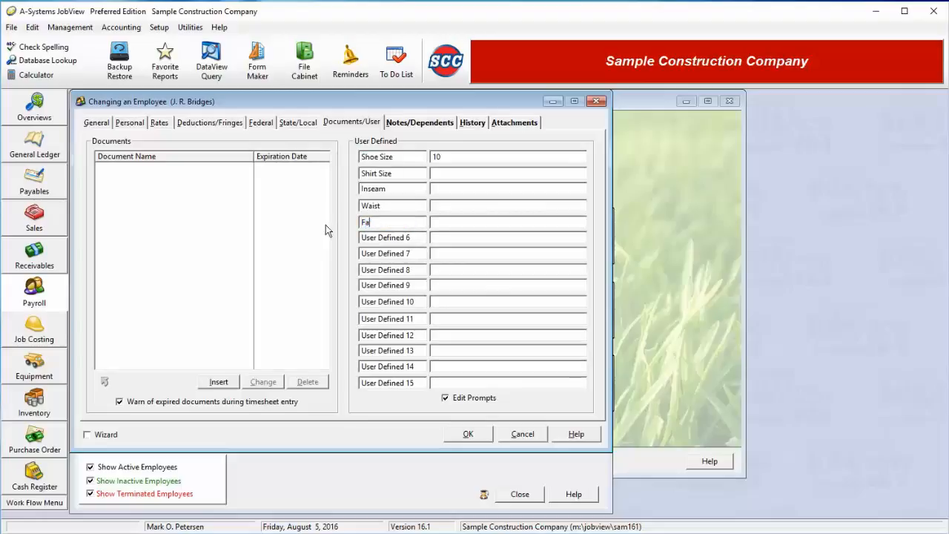
{"action": "type", "text": "vorite Color"}
{"action": "left_click", "coordinate": [453, 398]}
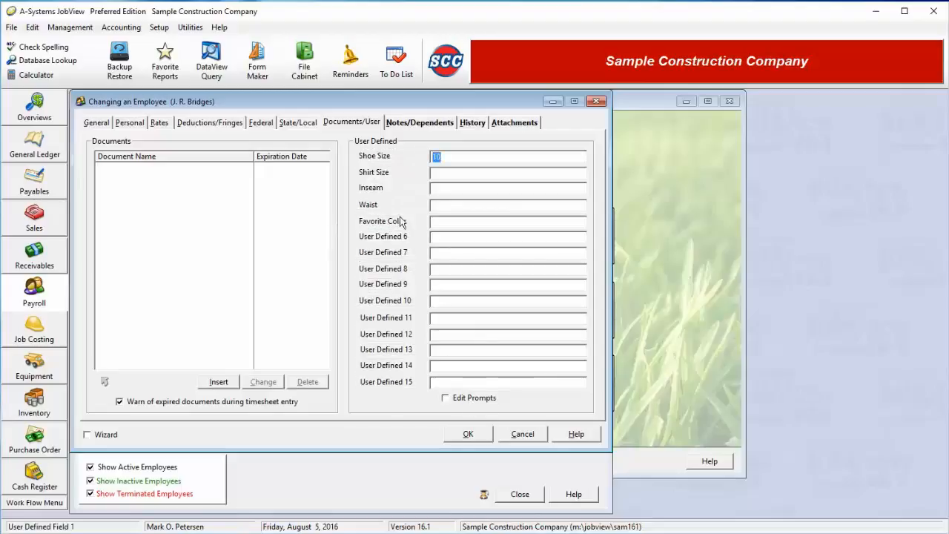
{"action": "left_click", "coordinate": [450, 222]}
{"action": "type", "text": "Green"}
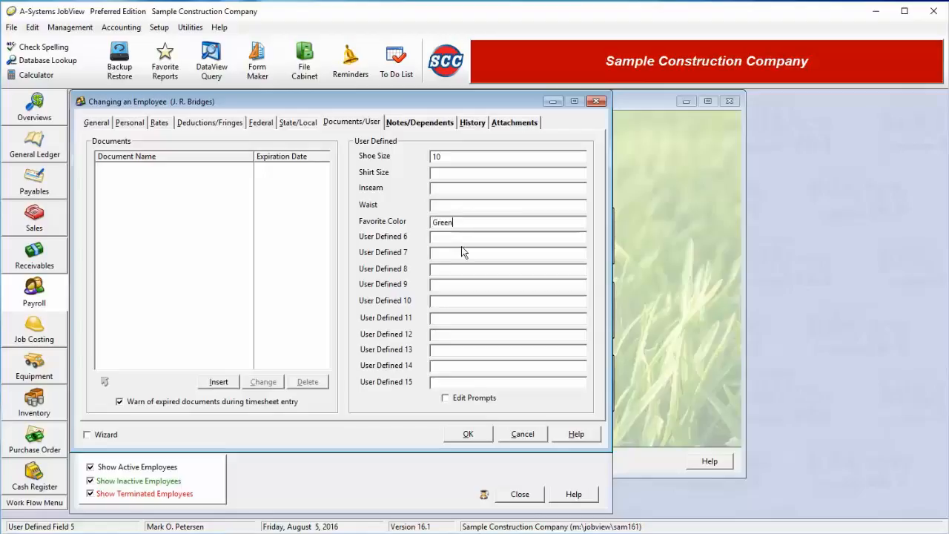
Review the employee's notes, dependents and history, including the standard and OSHA injury or illness fields of a new history record
{"action": "left_click", "coordinate": [416, 123]}
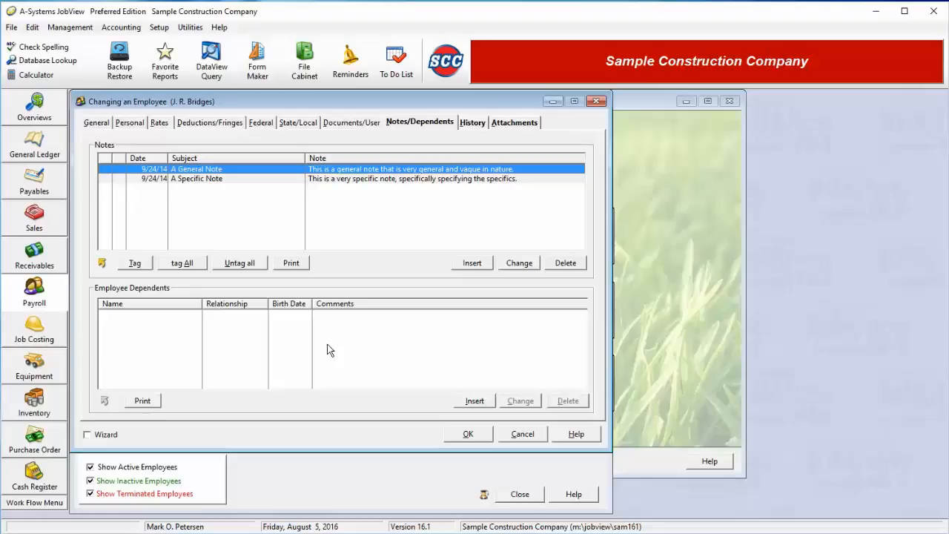
{"action": "left_click", "coordinate": [474, 123]}
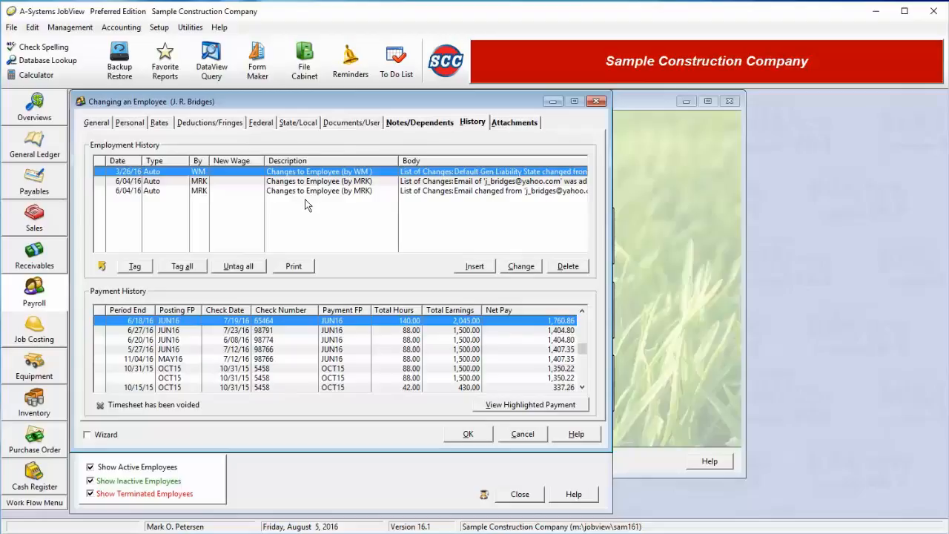
{"action": "left_click", "coordinate": [469, 267]}
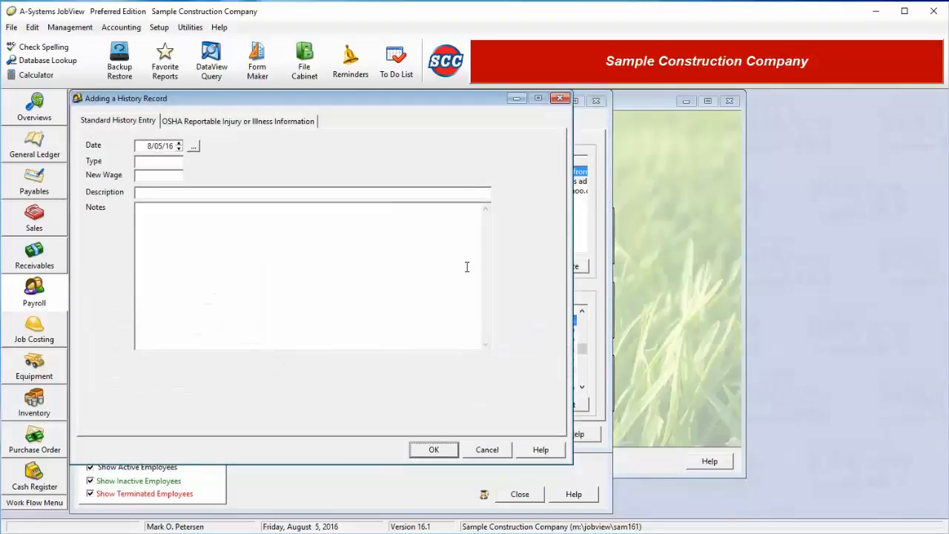
{"action": "left_click", "coordinate": [181, 121]}
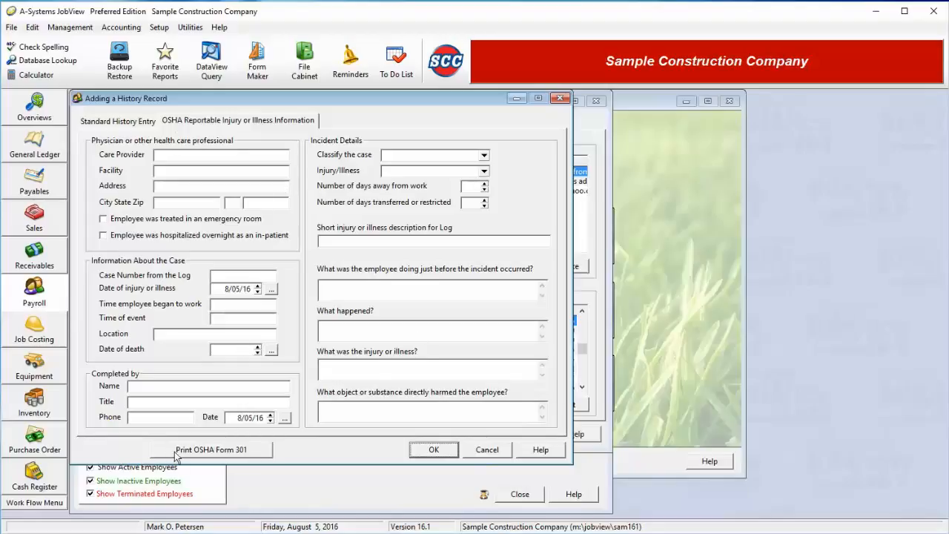
{"action": "left_click", "coordinate": [492, 451]}
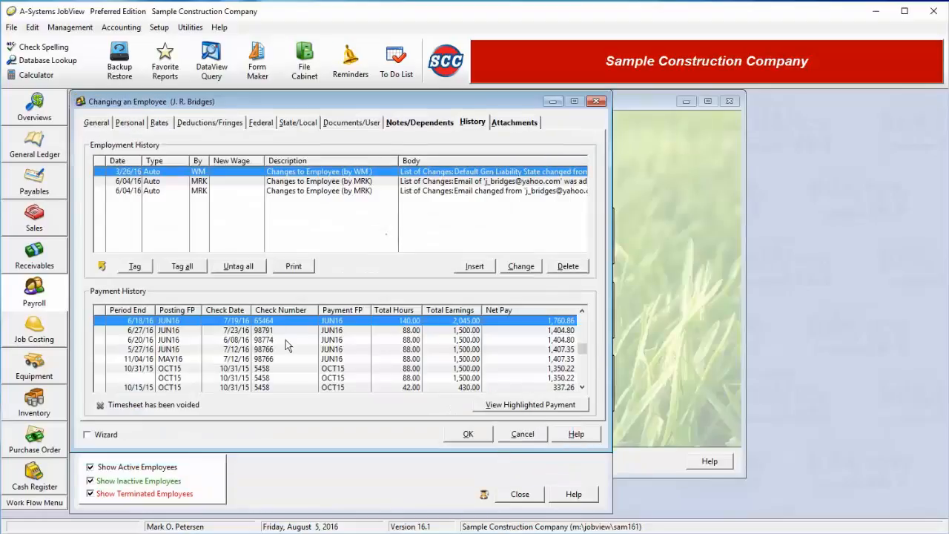
View the payroll transaction for the period ending 6/18/16 and look over the employee's image and web page attachments
{"action": "left_click", "coordinate": [263, 351]}
{"action": "left_click_drag", "start_coordinate": [263, 354], "coordinate": [289, 324]}
{"action": "double_click", "coordinate": [286, 327]}
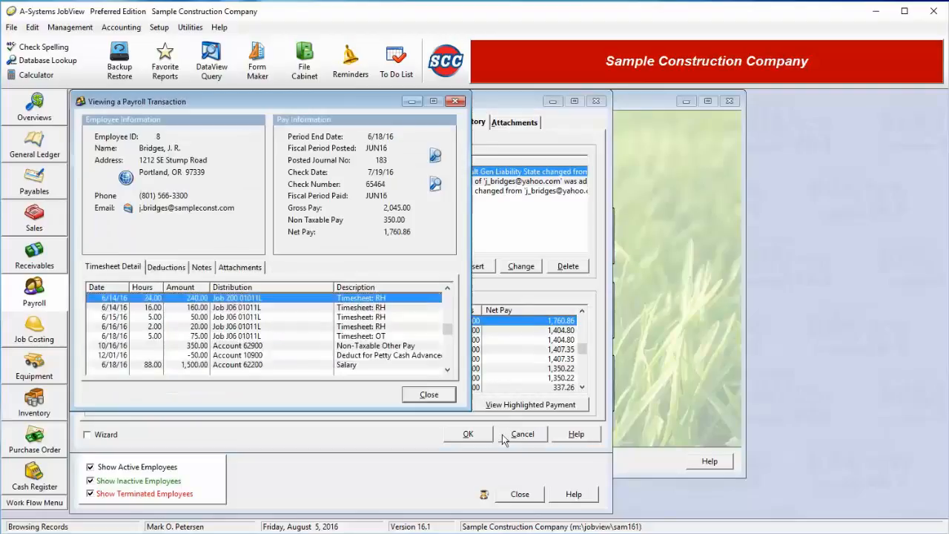
{"action": "left_click", "coordinate": [430, 394]}
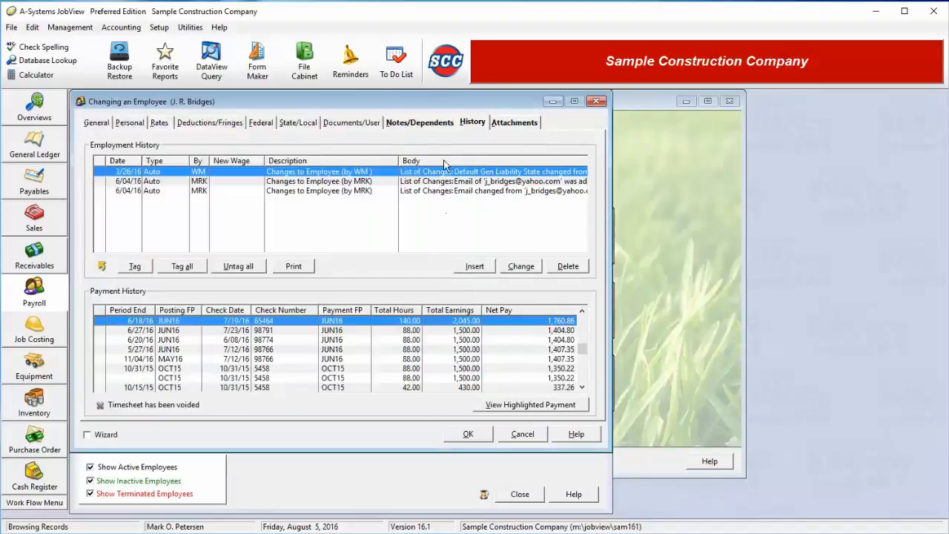
{"action": "left_click", "coordinate": [515, 123]}
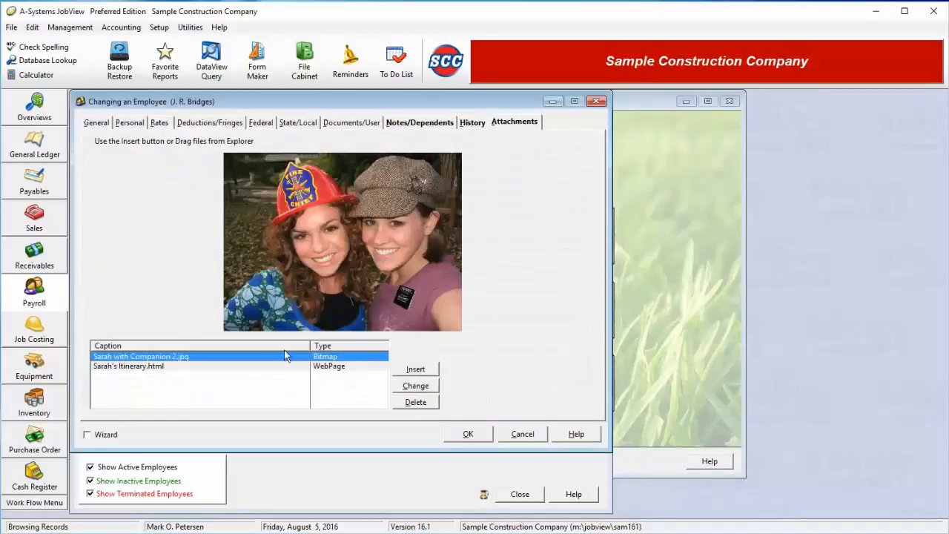
{"action": "left_click", "coordinate": [250, 366]}
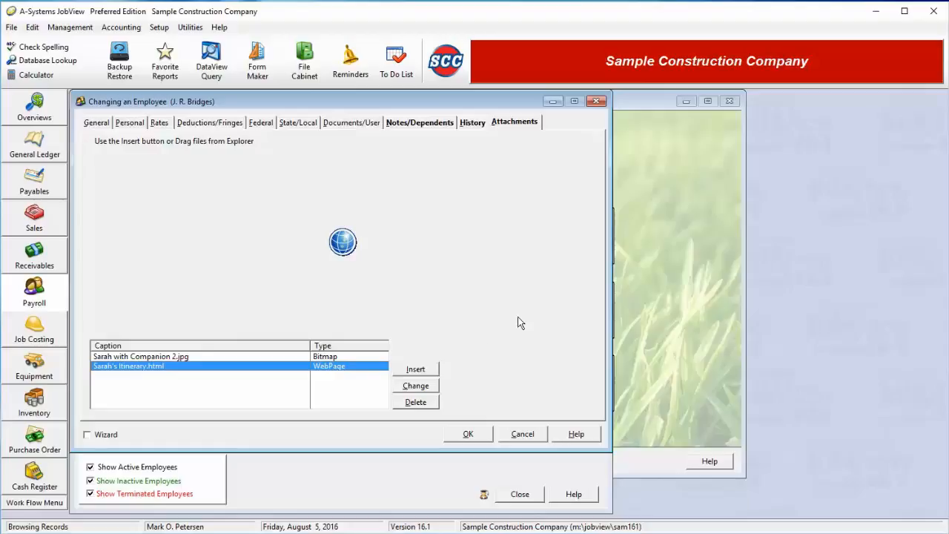
Save the employee record with a note describing the changes and close the employee list
{"action": "left_click", "coordinate": [467, 436]}
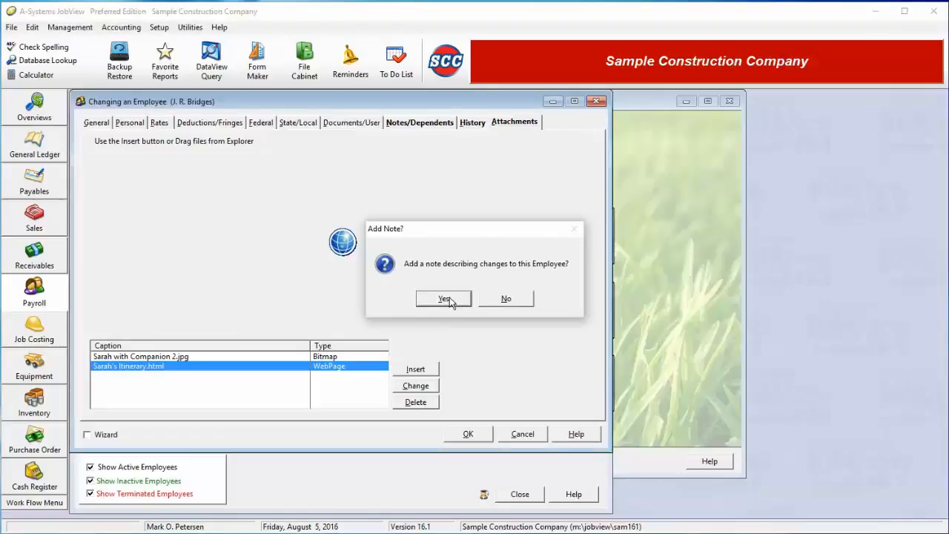
{"action": "left_click", "coordinate": [443, 299]}
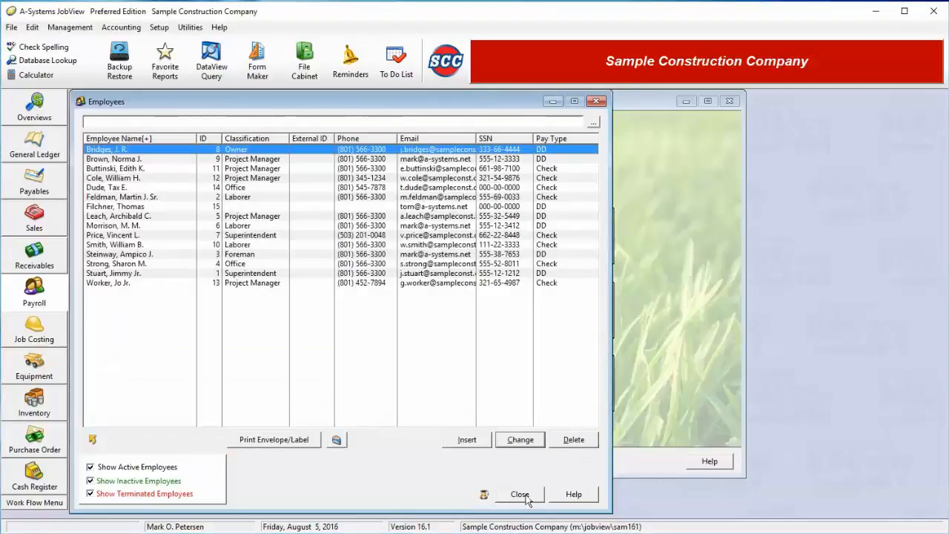
{"action": "left_click", "coordinate": [523, 496]}
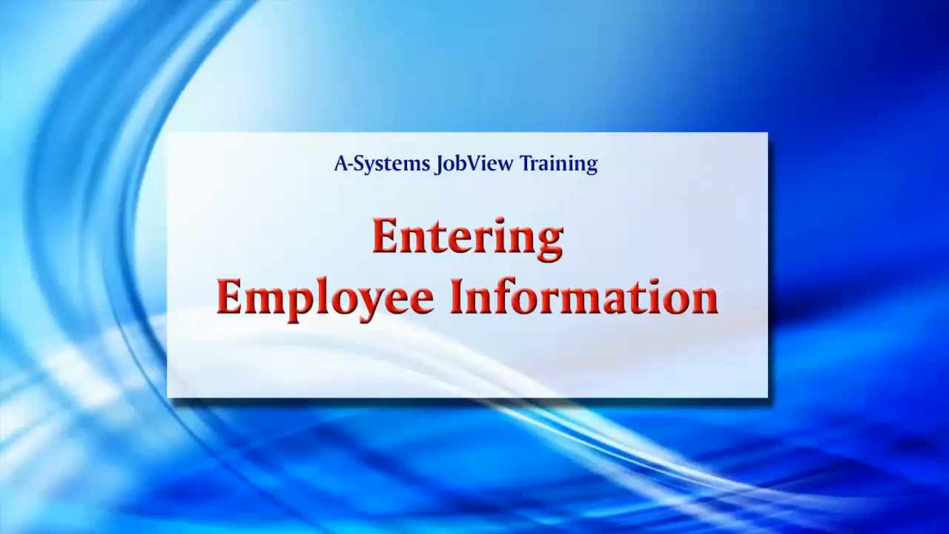